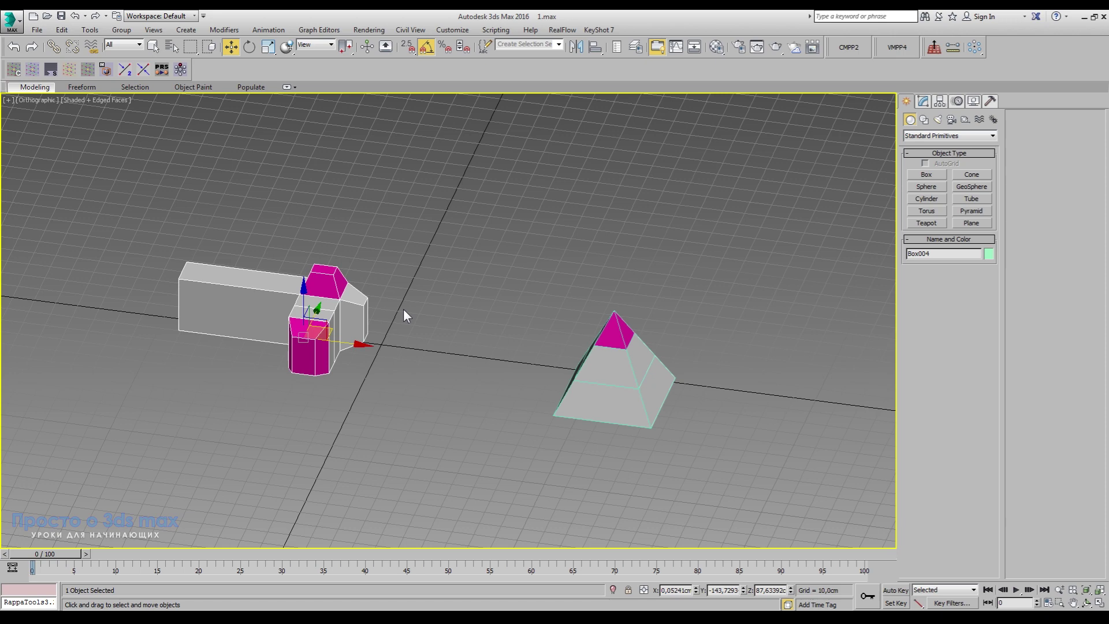
Step: Clone the pyramid as a copy rotated 90° about Z
left_click(249, 47)
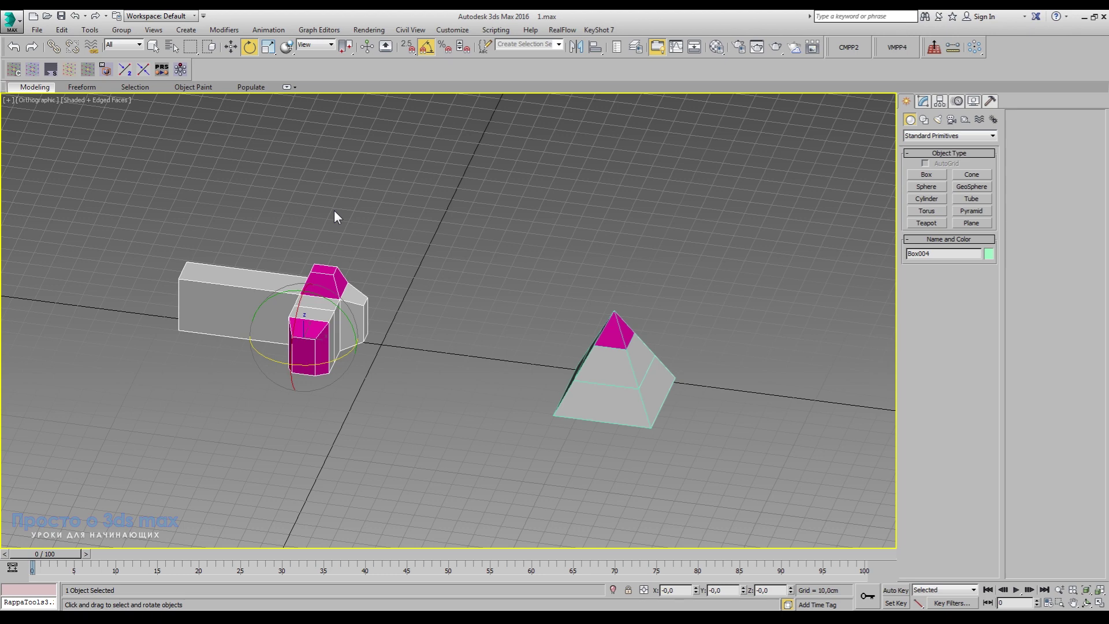
left_click(619, 402)
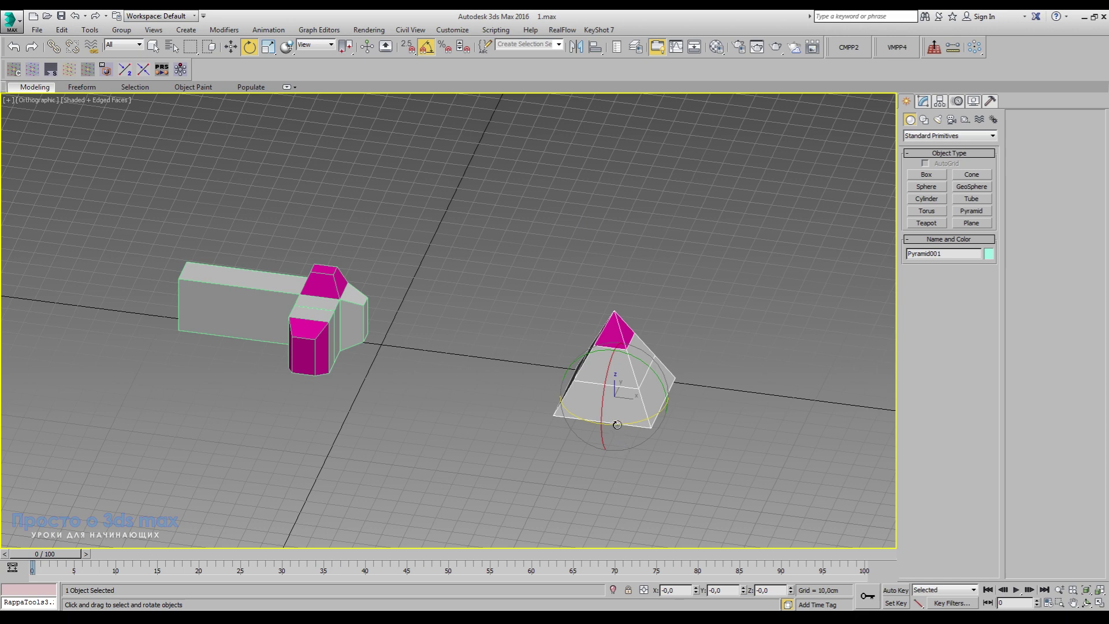
left_click_drag(618, 427, 651, 422, "shift")
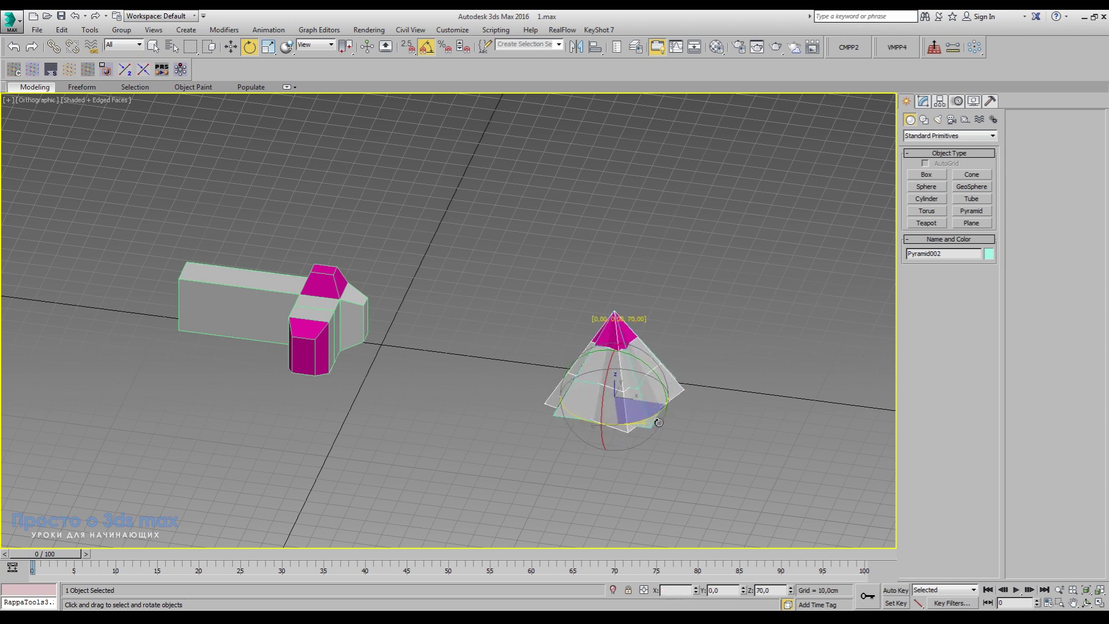
left_click_drag(651, 422, 669, 422, "shift")
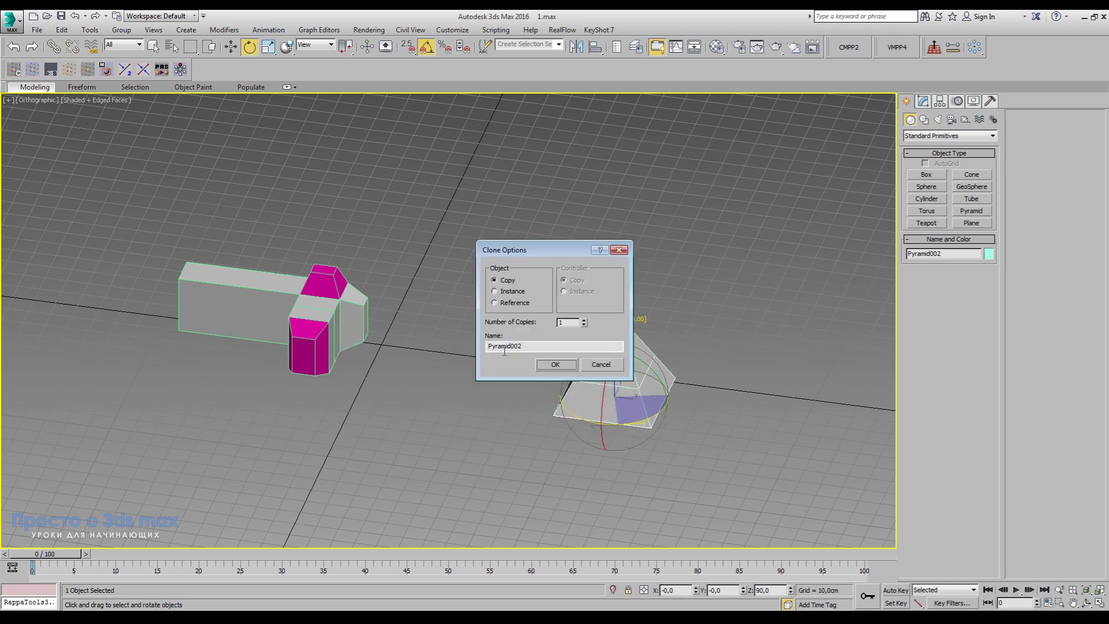
left_click(555, 363)
Step: Move the pyramid copy left beside the original, then select the right pyramid
left_click(230, 46)
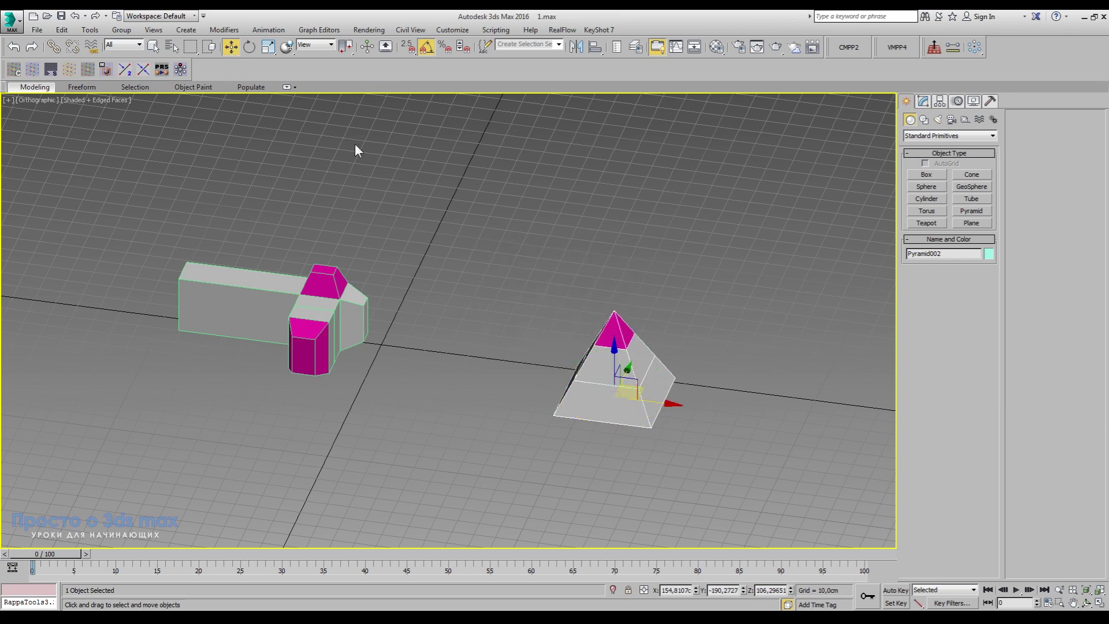
left_click_drag(651, 405, 548, 392)
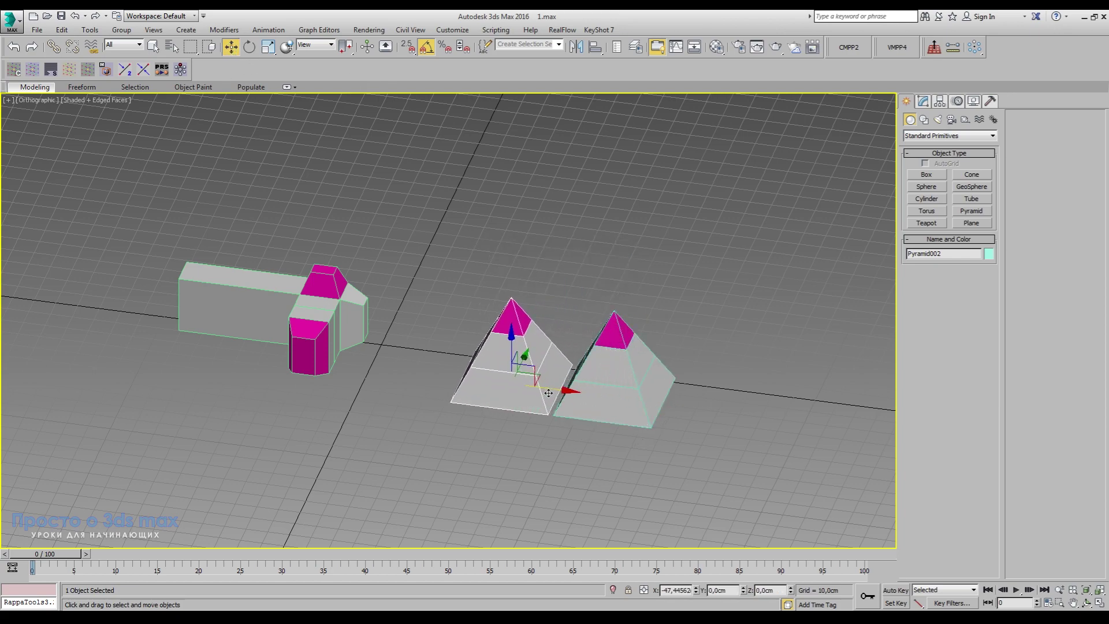
mouse_move(800, 400)
middle_mouse_down("alt")
mouse_move(758, 414)
mouse_move(779, 452)
mouse_move(776, 408)
mouse_move(708, 391)
middle_mouse_up("alt")
left_click(626, 378)
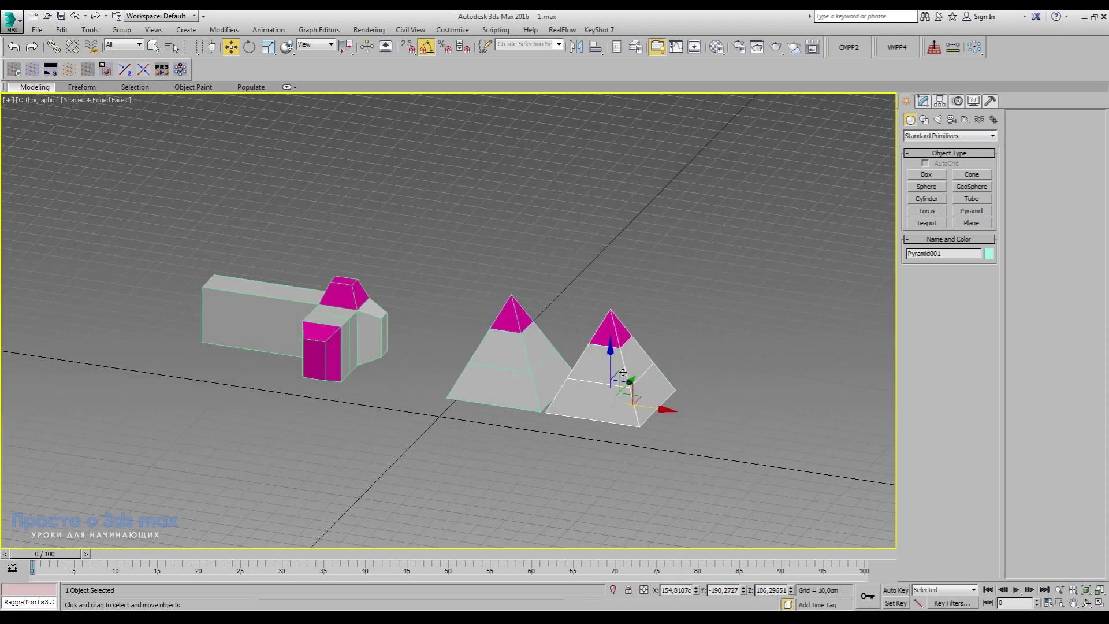
Step: Clone the right pyramid flipped 180° and lower the copy beneath it
key("e")
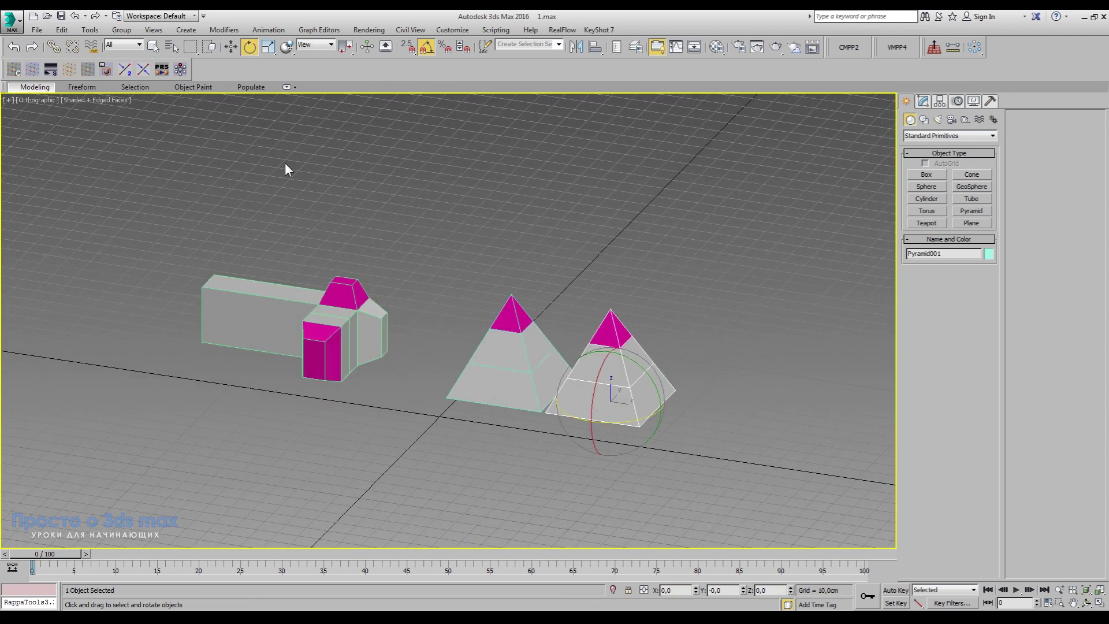
left_click_drag(634, 374, 681, 469, "shift")
left_click(556, 365)
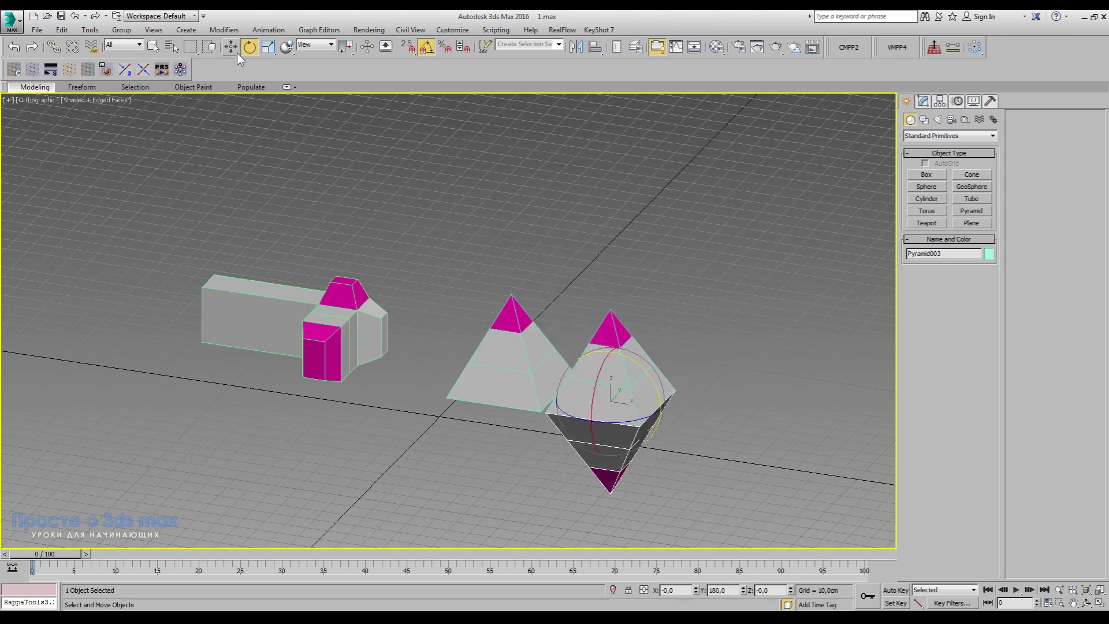
left_click(231, 48)
left_click_drag(590, 371, 592, 397)
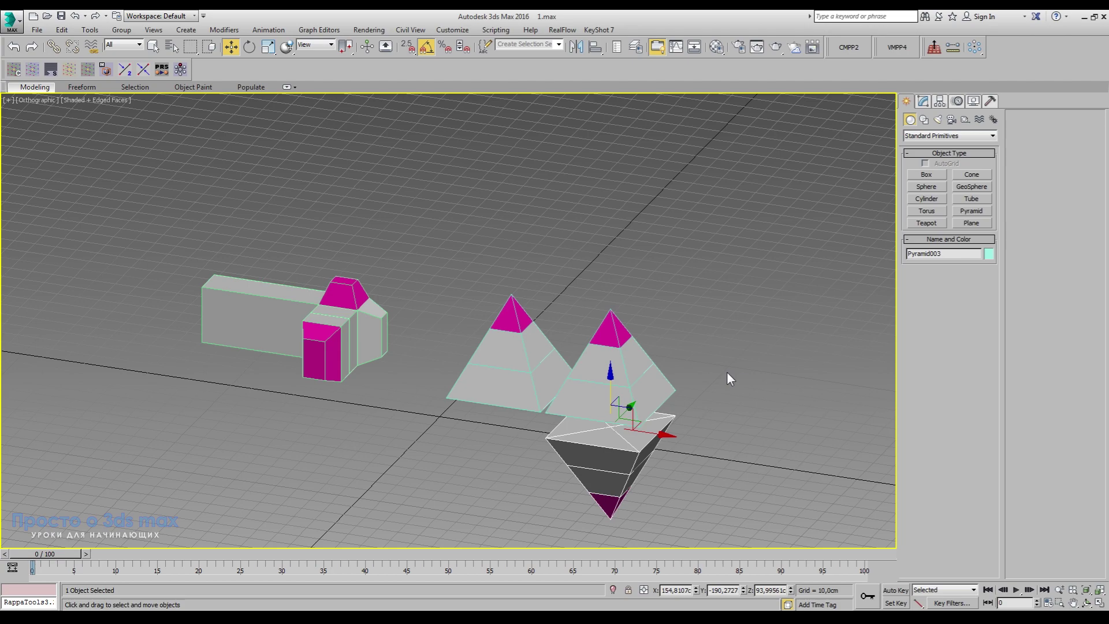
mouse_move(738, 408)
middle_mouse_down("alt")
mouse_move(720, 356)
mouse_move(758, 422)
mouse_move(502, 421)
mouse_move(693, 378)
mouse_move(706, 427)
middle_mouse_up("alt")
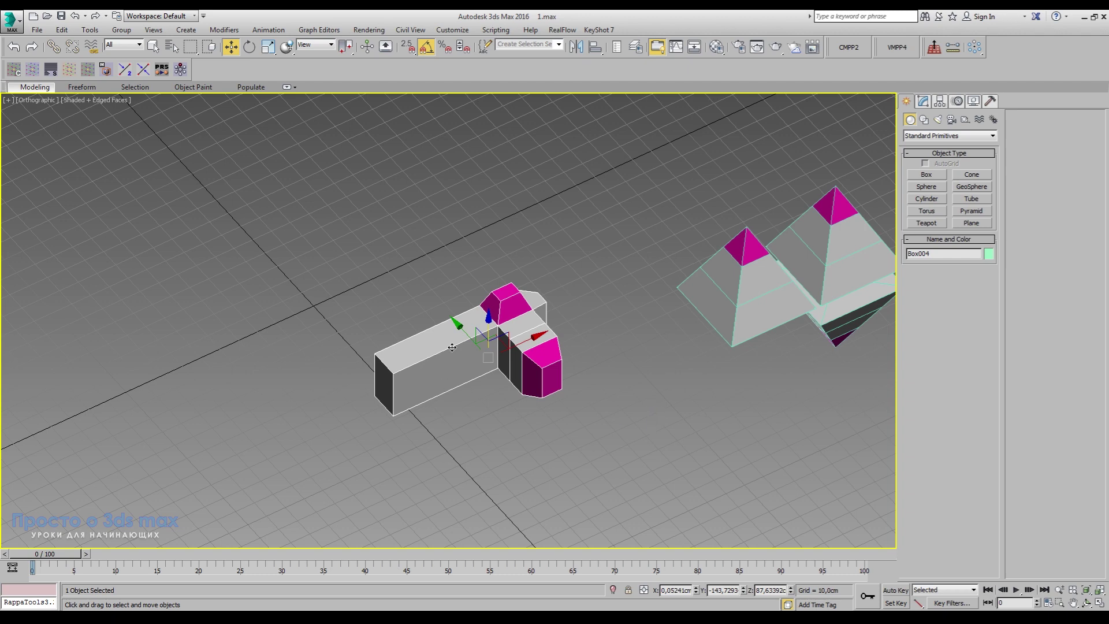
Step: Clone Box004 rotated 90° on Z as Box005 and join it onto the elbow piece
key("z")
middle_click_drag(483, 386, 489, 361)
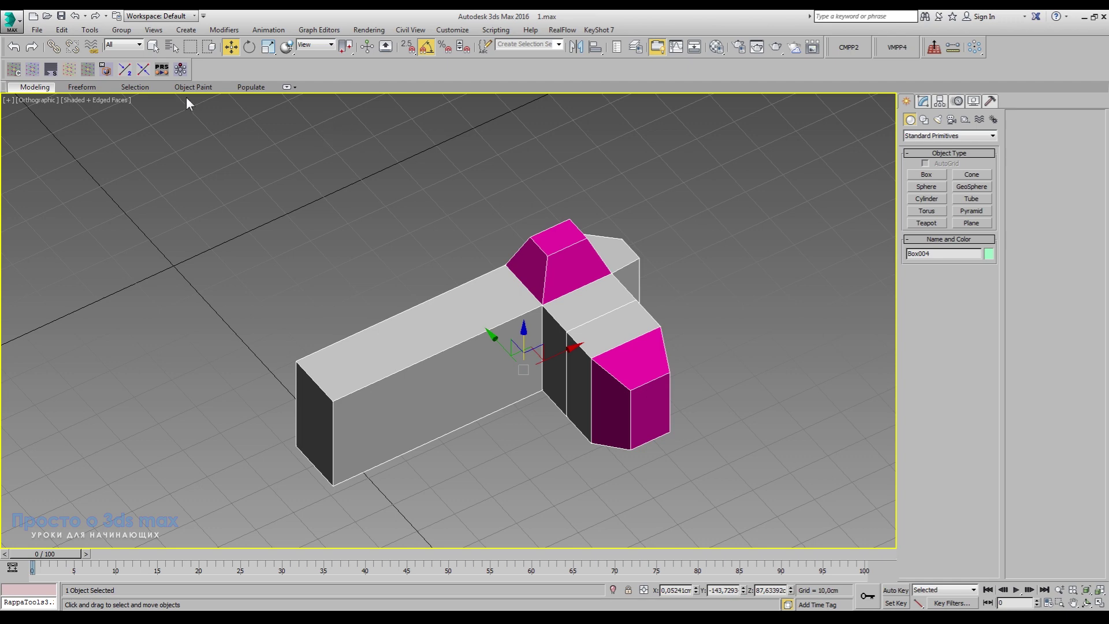
left_click(251, 50)
left_click_drag(523, 408, 582, 411, "shift")
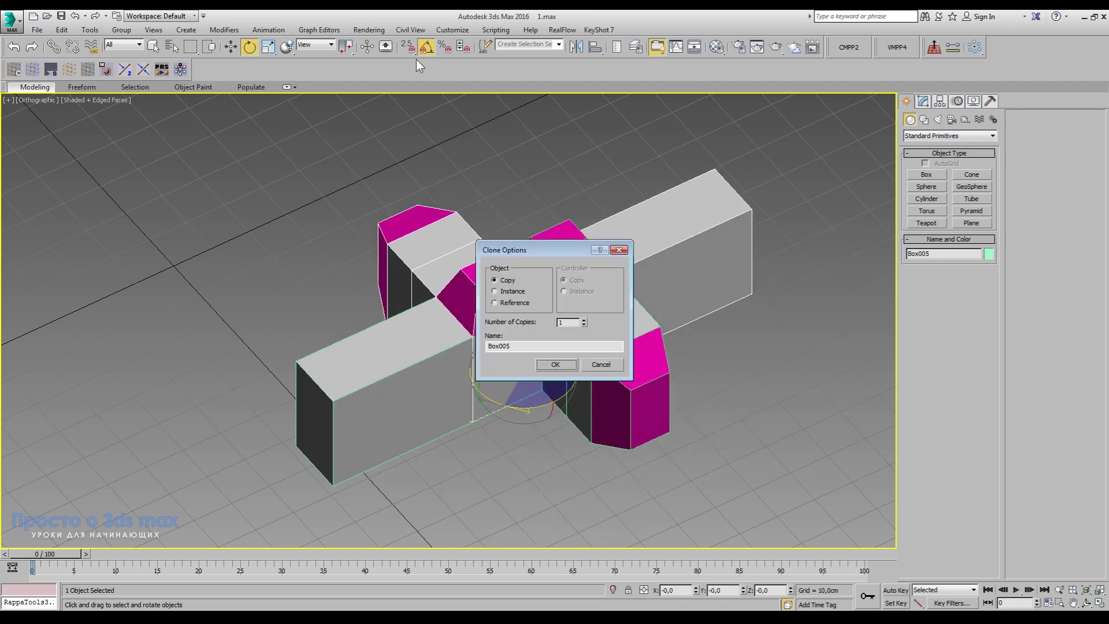
left_click(574, 369)
left_click(230, 48)
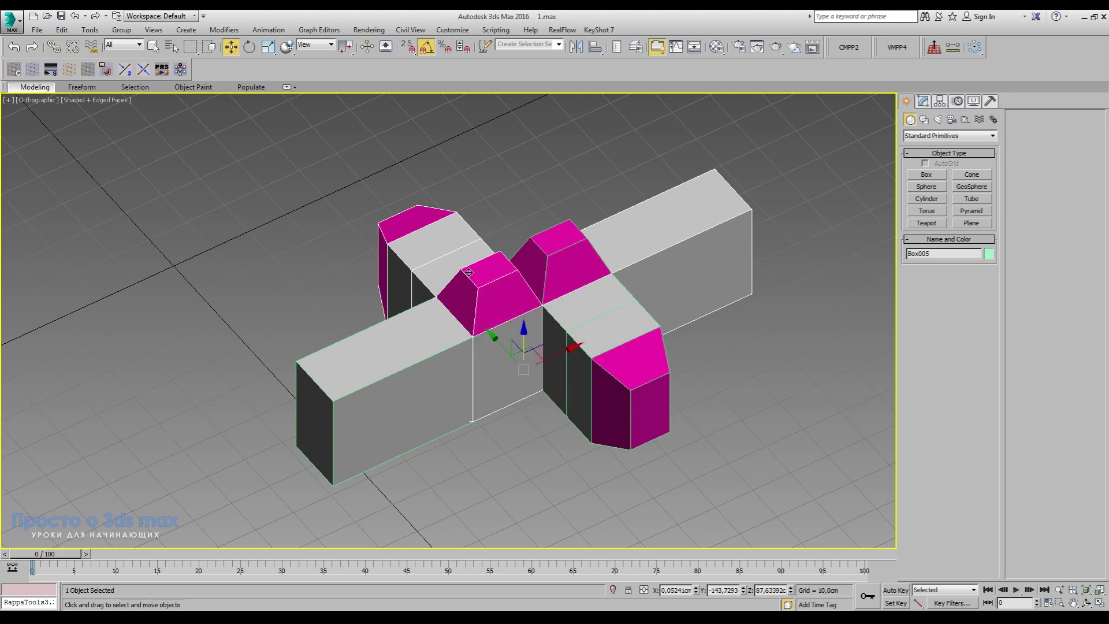
mouse_move(564, 389)
left_mouse_down()
mouse_move(752, 290)
mouse_move(746, 272)
left_mouse_up()
mouse_move(746, 272)
middle_mouse_down("alt")
mouse_move(477, 360)
mouse_move(480, 332)
middle_mouse_up("alt")
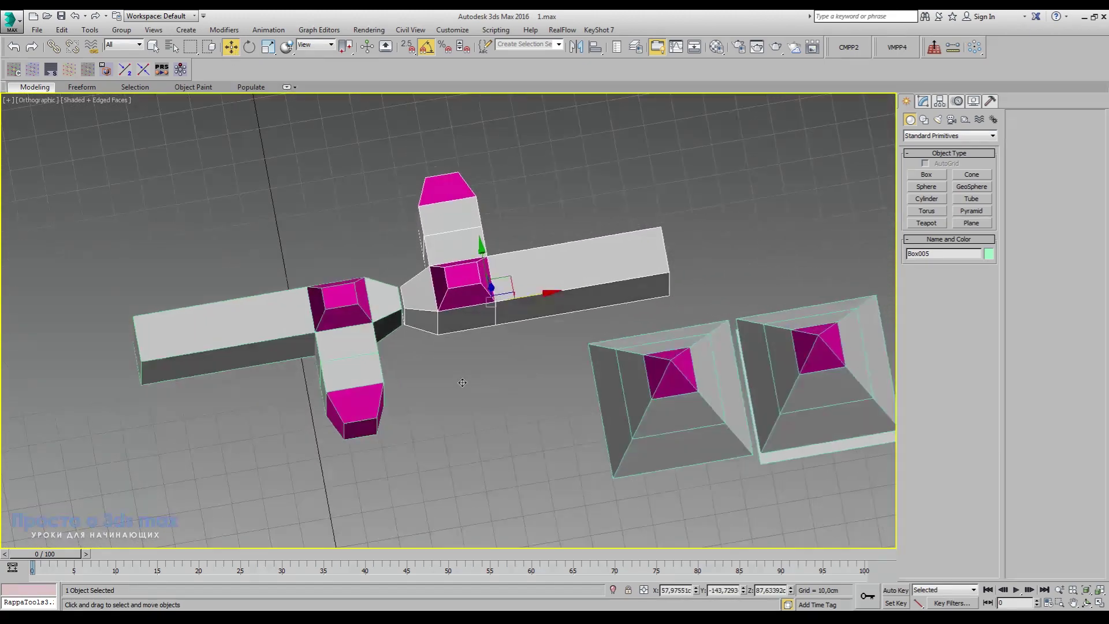
Step: Clone Box004 flipped 180° as Box006, resetting its Z rotation to 0
left_click(342, 301)
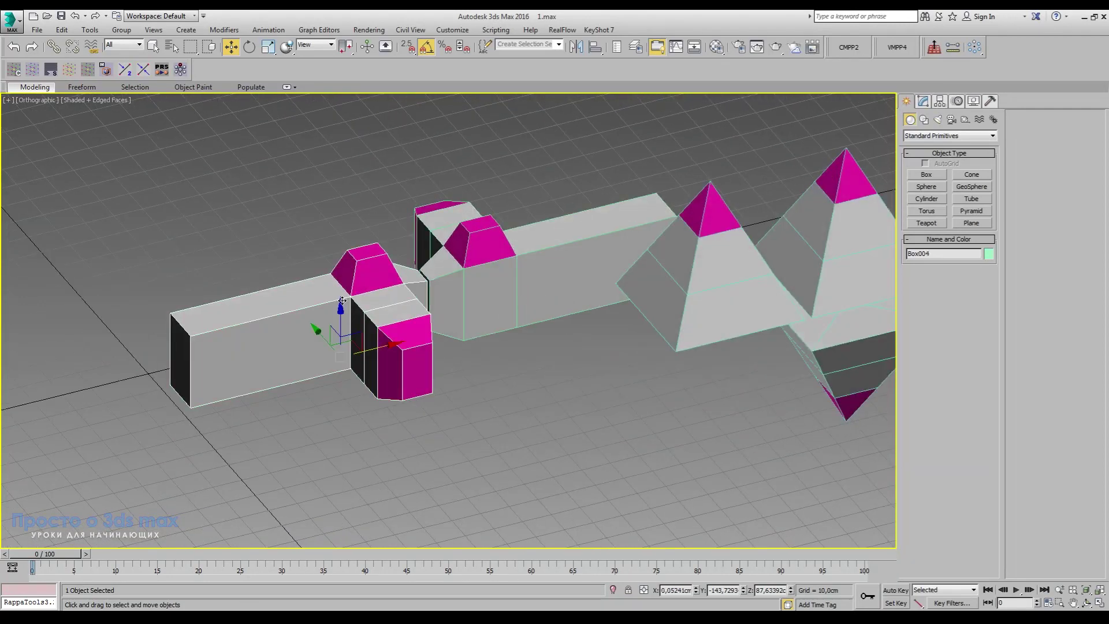
left_click(249, 47)
left_click(309, 333)
left_click_drag(309, 334, 285, 461, "shift")
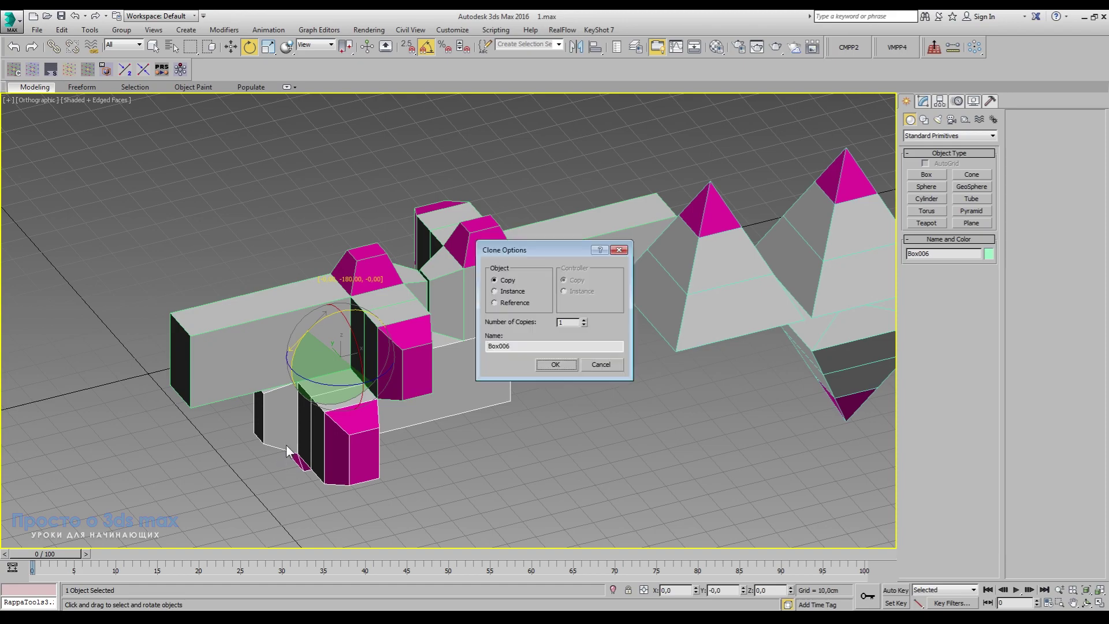
left_click(540, 368)
mouse_move(346, 384)
left_mouse_down()
mouse_move(430, 385)
mouse_move(347, 384)
left_mouse_up()
mouse_move(542, 461)
middle_mouse_down("alt")
mouse_move(486, 435)
mouse_move(508, 352)
mouse_move(577, 366)
mouse_move(519, 456)
mouse_move(487, 483)
mouse_move(572, 454)
mouse_move(458, 445)
mouse_move(458, 421)
mouse_move(524, 493)
middle_mouse_up("alt")
key("w")
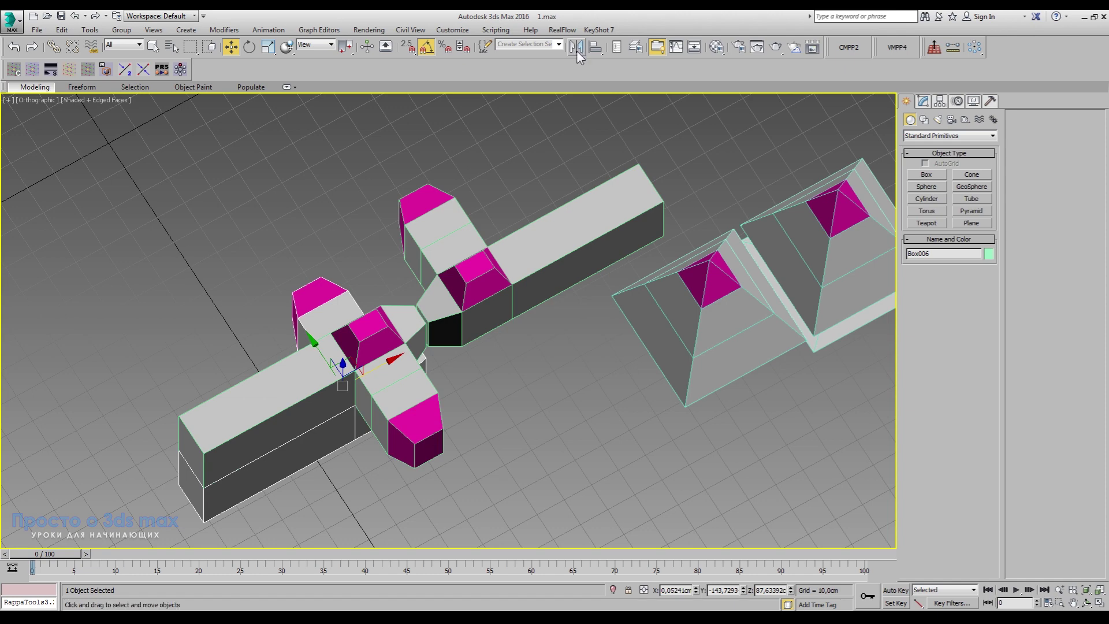
Step: Delete Box005, Box006 and Pyramid002, then reselect Box004 and zoom out
left_click(466, 267)
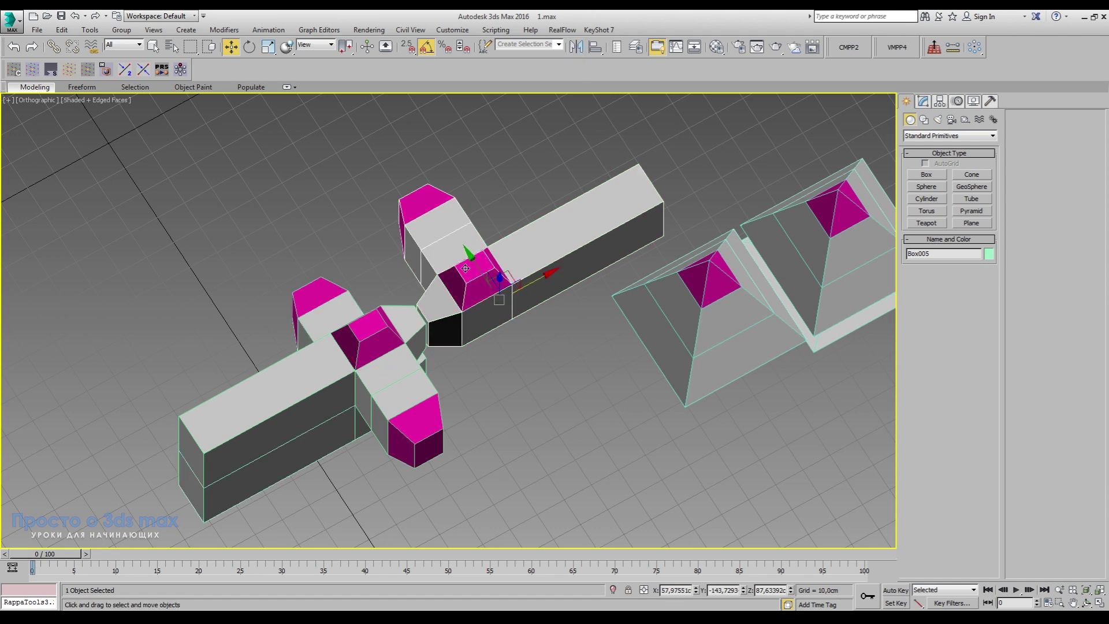
key("Delete")
left_click(287, 458)
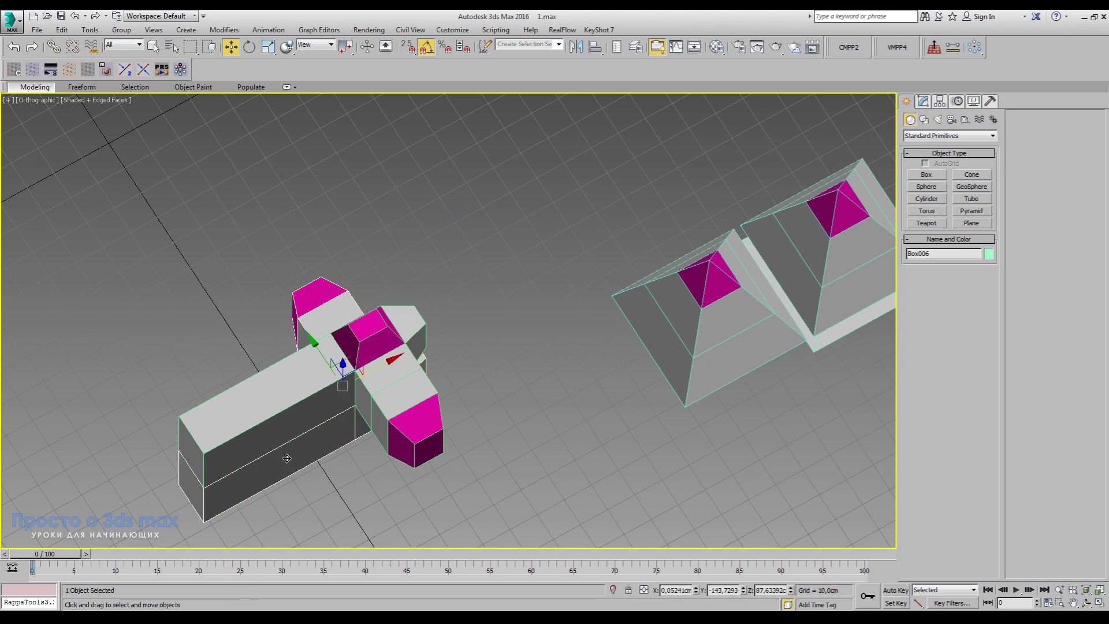
key("Delete")
left_click(838, 239)
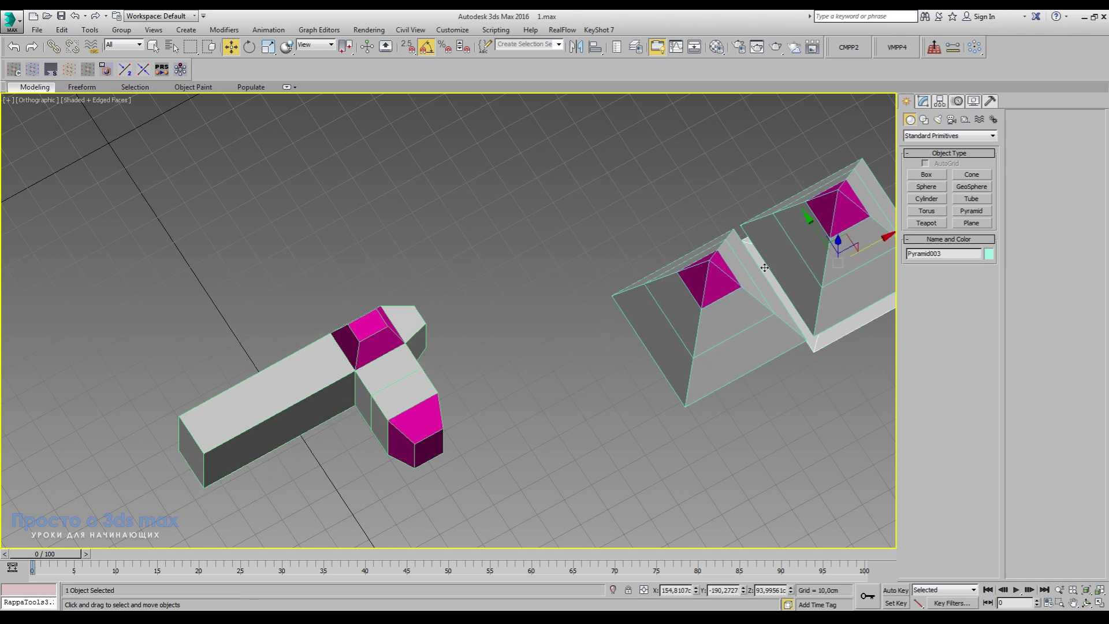
left_click(740, 294)
key("Delete")
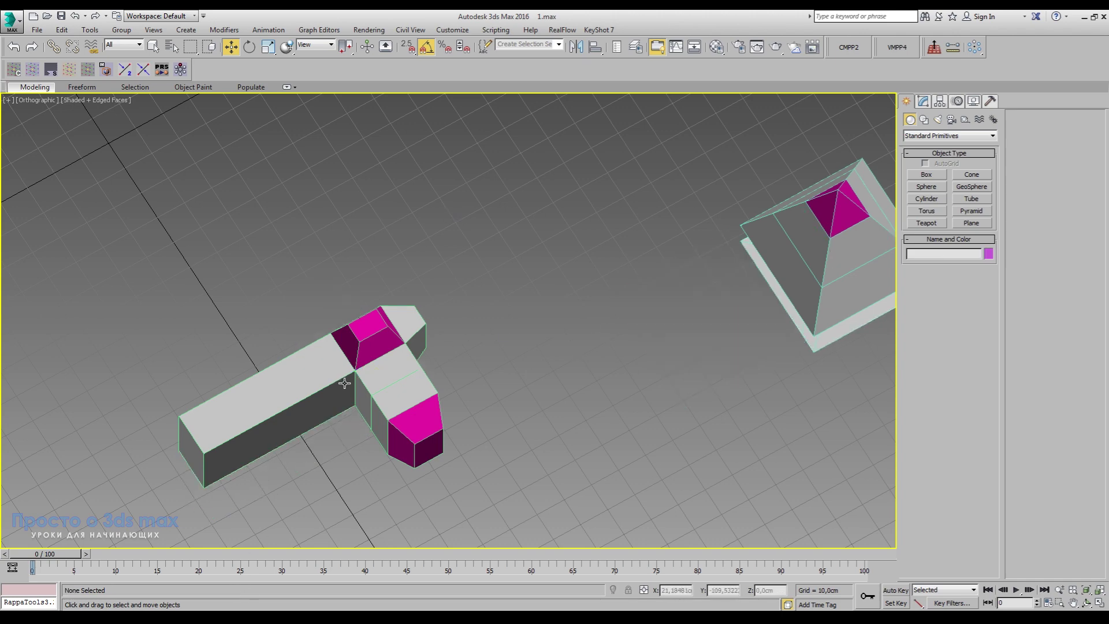
left_click(344, 382)
scroll(719, 309, "down", 3)
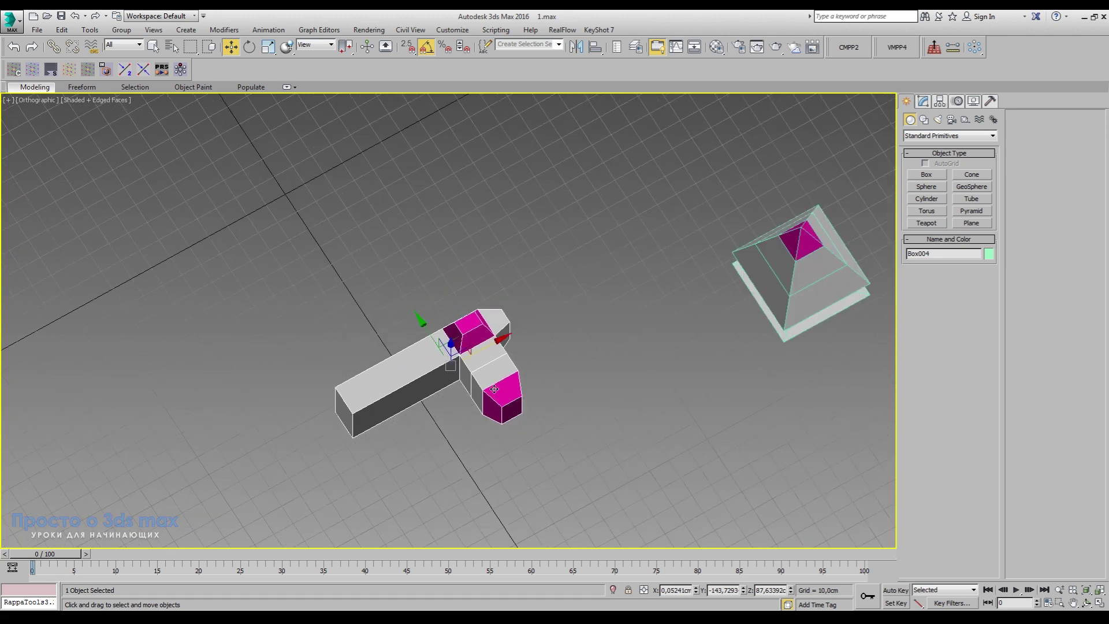
Step: Preview the Mirror axis and clone options for the box assembly, settling on X with Copy
left_click(576, 47)
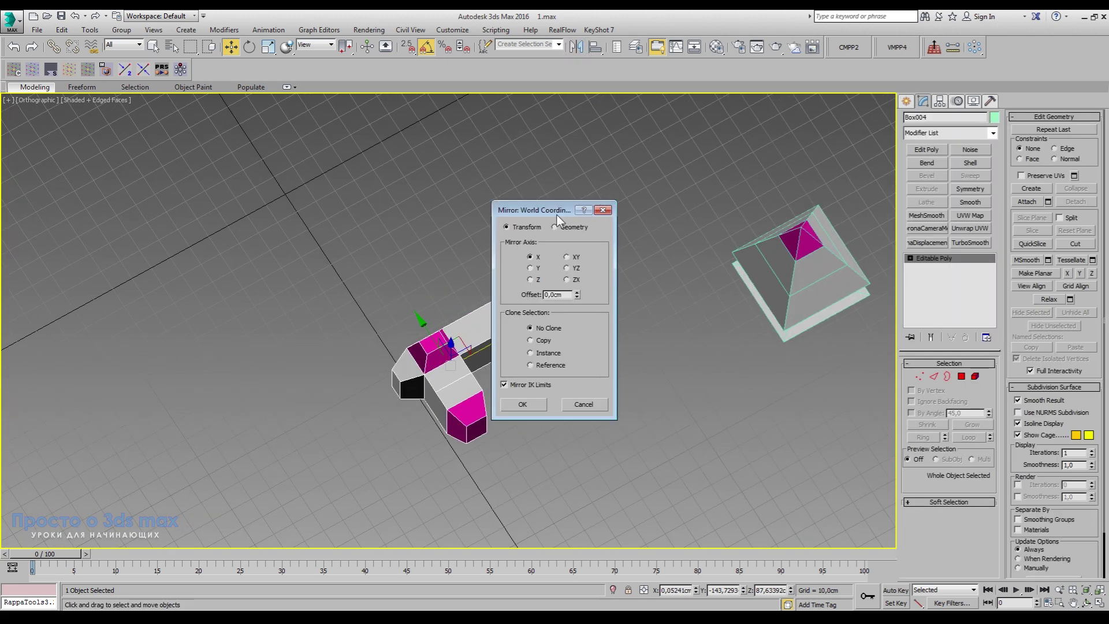
left_click_drag(556, 214, 650, 151)
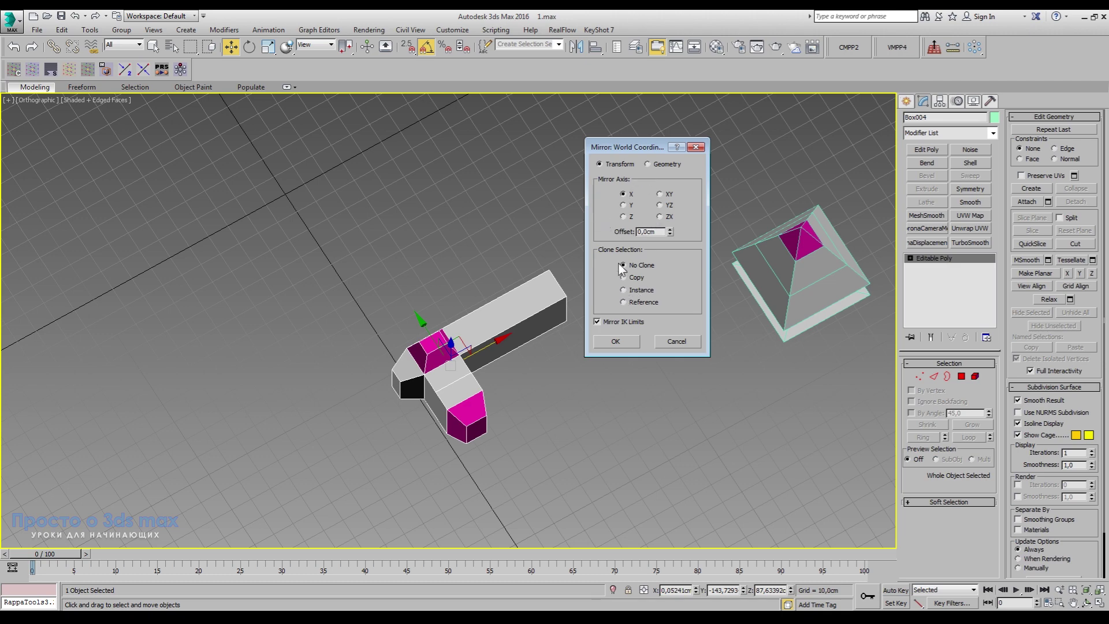
left_click(623, 205)
left_click(624, 217)
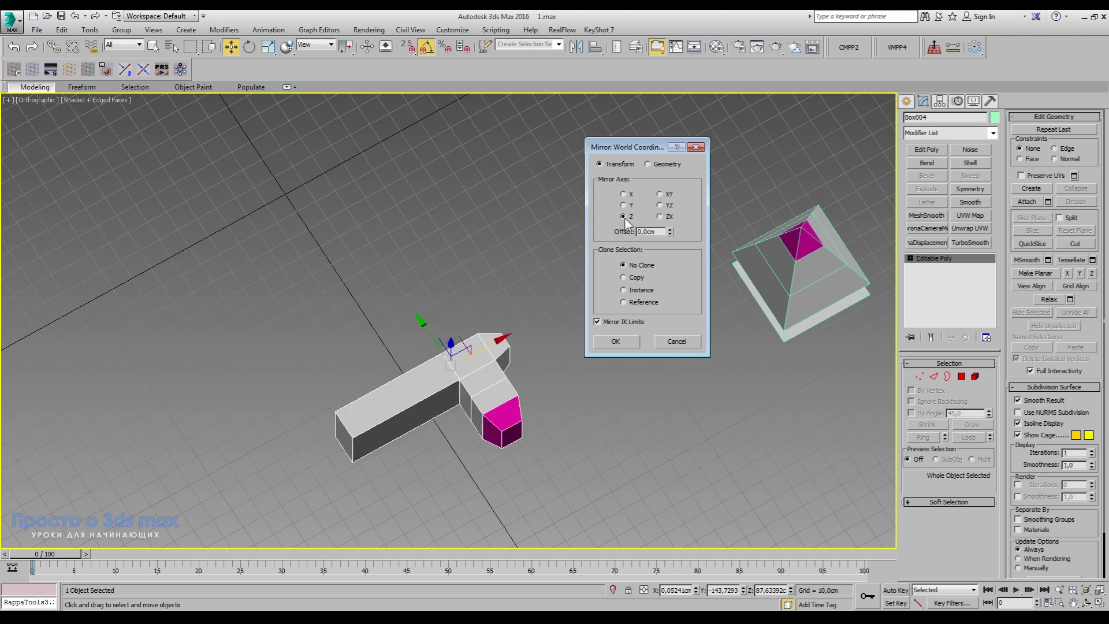
left_click(626, 206)
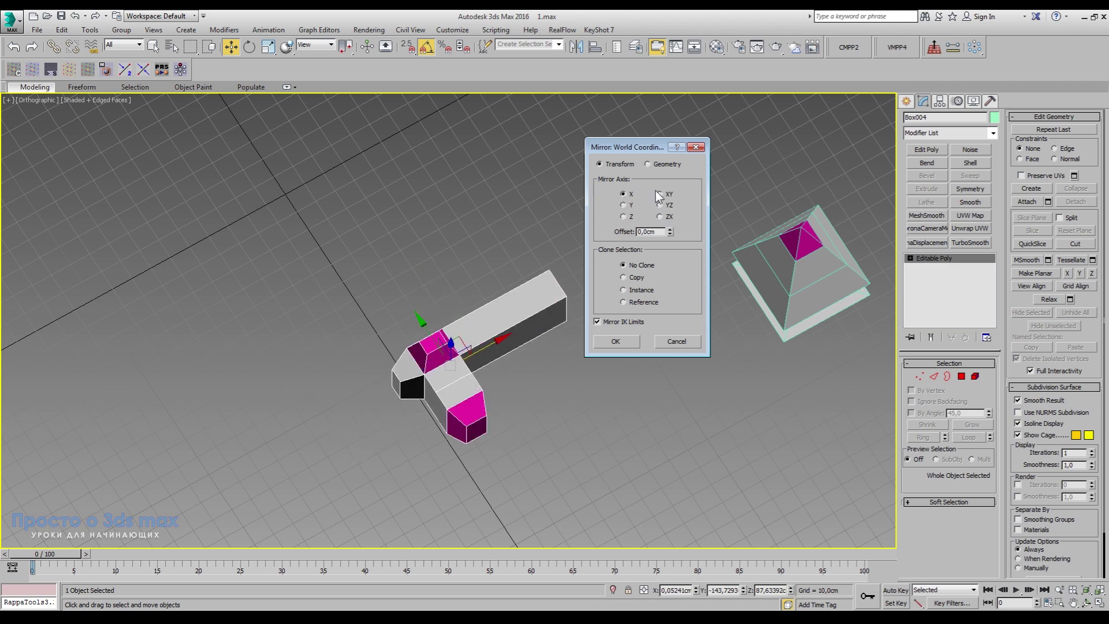
left_click(659, 194)
left_click(659, 217)
left_click(624, 194)
left_click(623, 278)
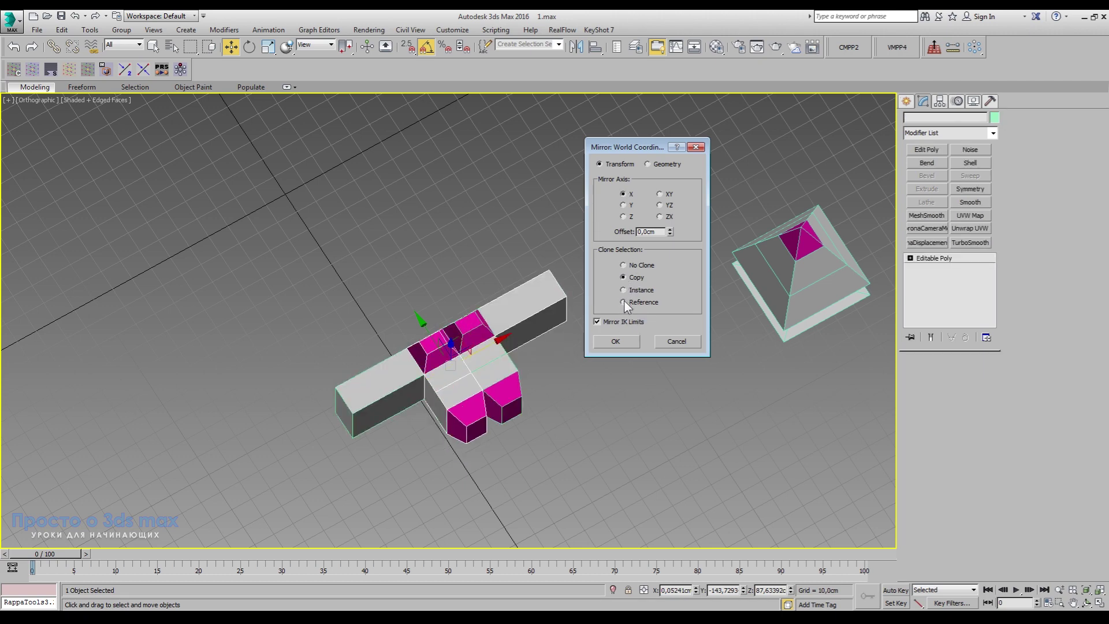
left_click(624, 302)
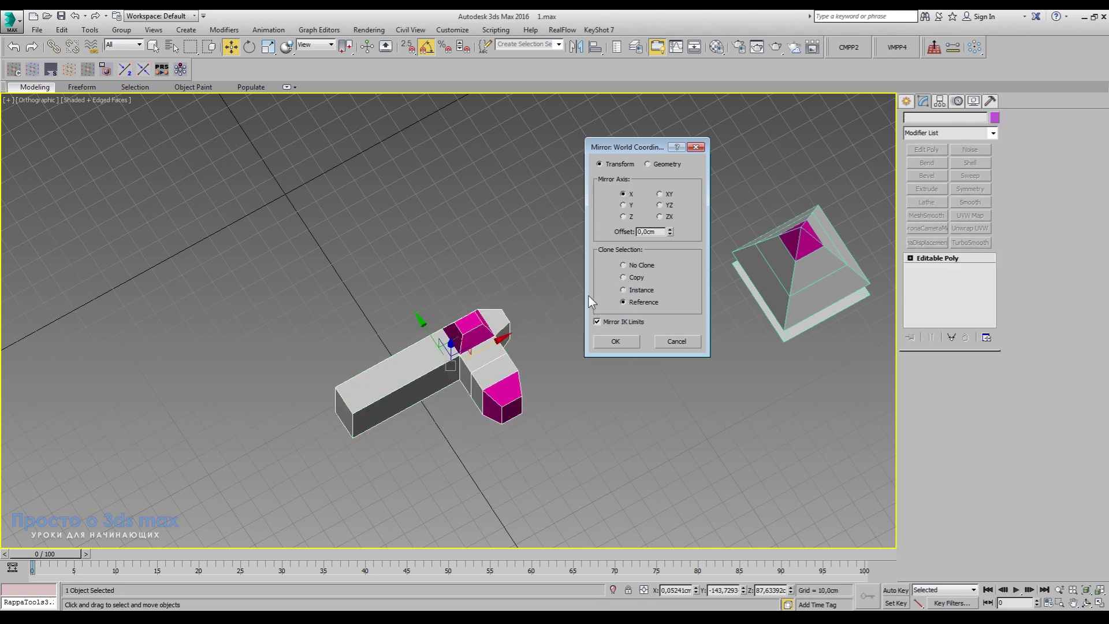
left_click(623, 265)
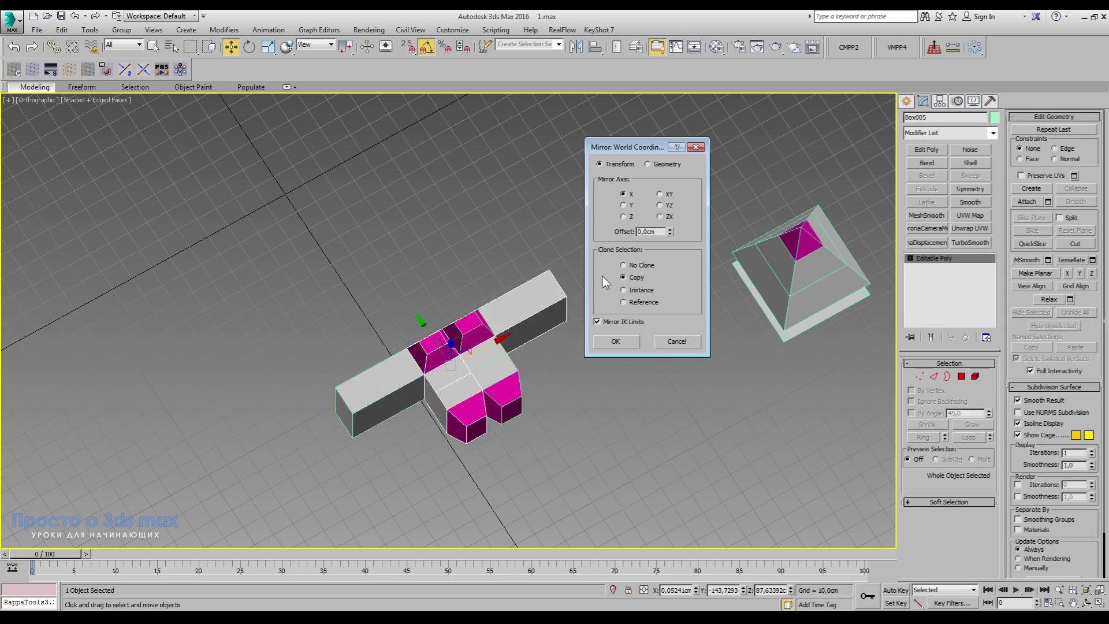
Step: Set the Mirror offset to 45 cm
left_click_drag(660, 233, 603, 238)
type("15")
key("Return")
type("45")
key("Return")
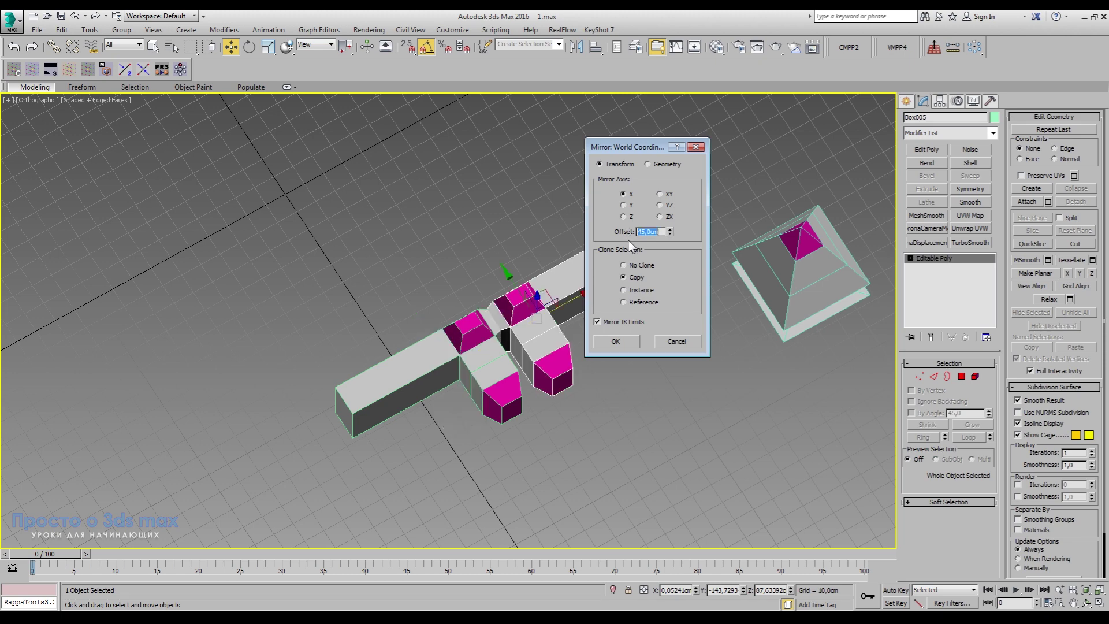
left_click_drag(643, 147, 677, 134)
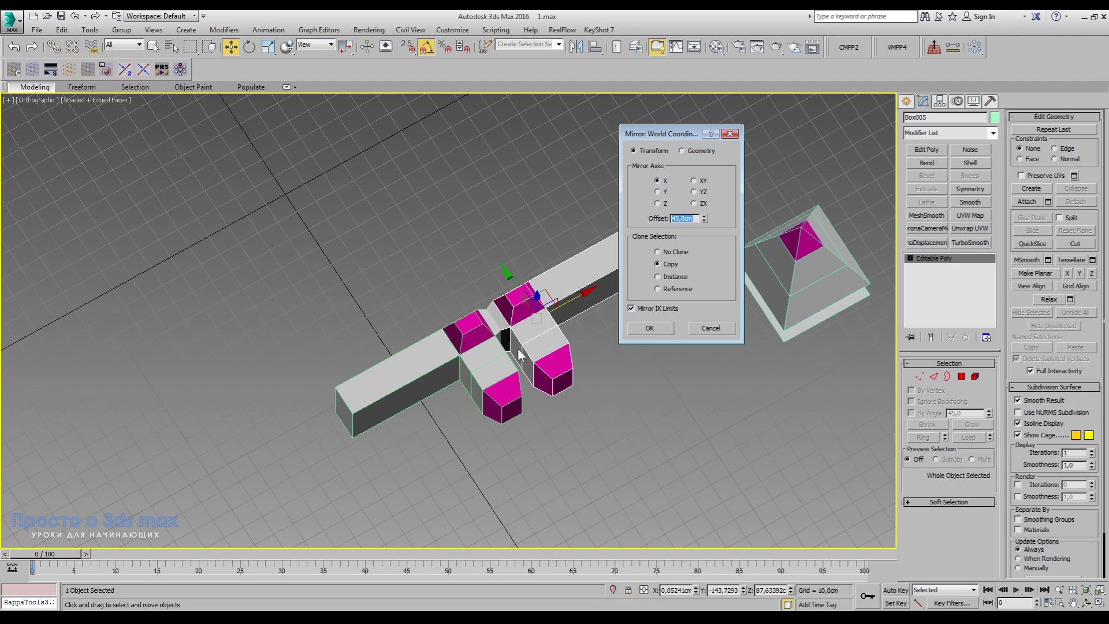
Step: Mirror the box assembly copy along Z and raise it above the original
left_click(657, 191)
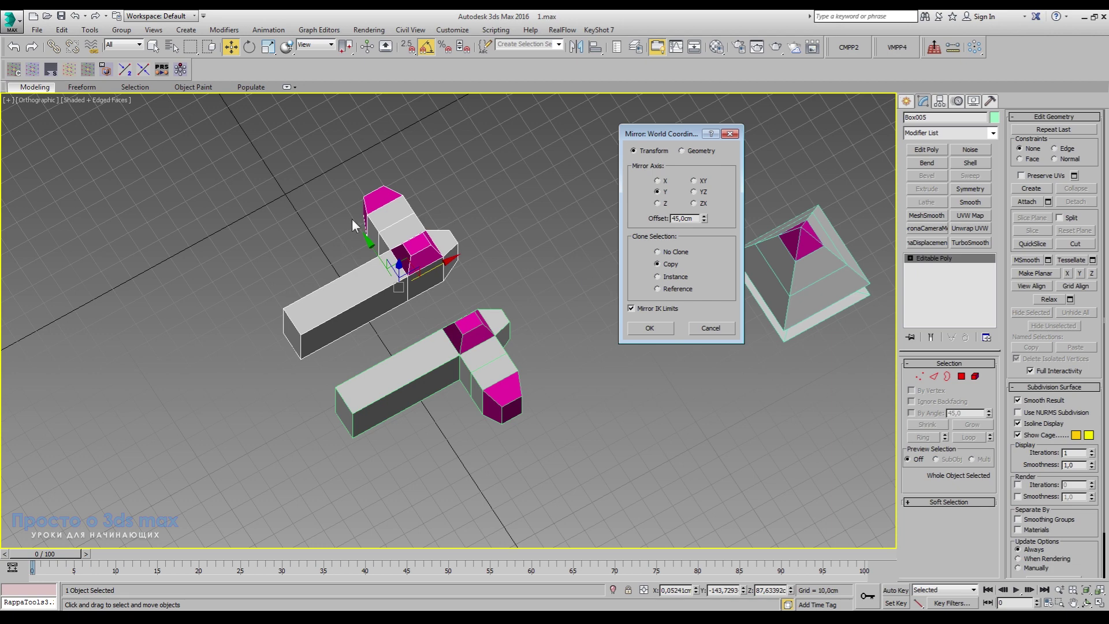
left_click(657, 203)
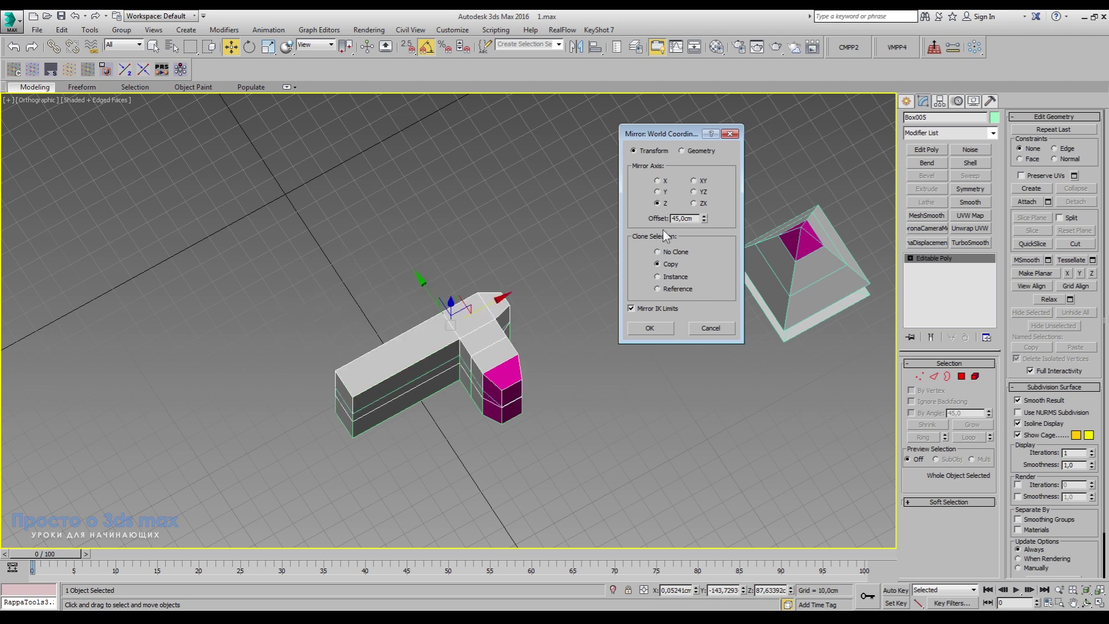
left_click(673, 329)
middle_click_drag(656, 328, 442, 306, "alt")
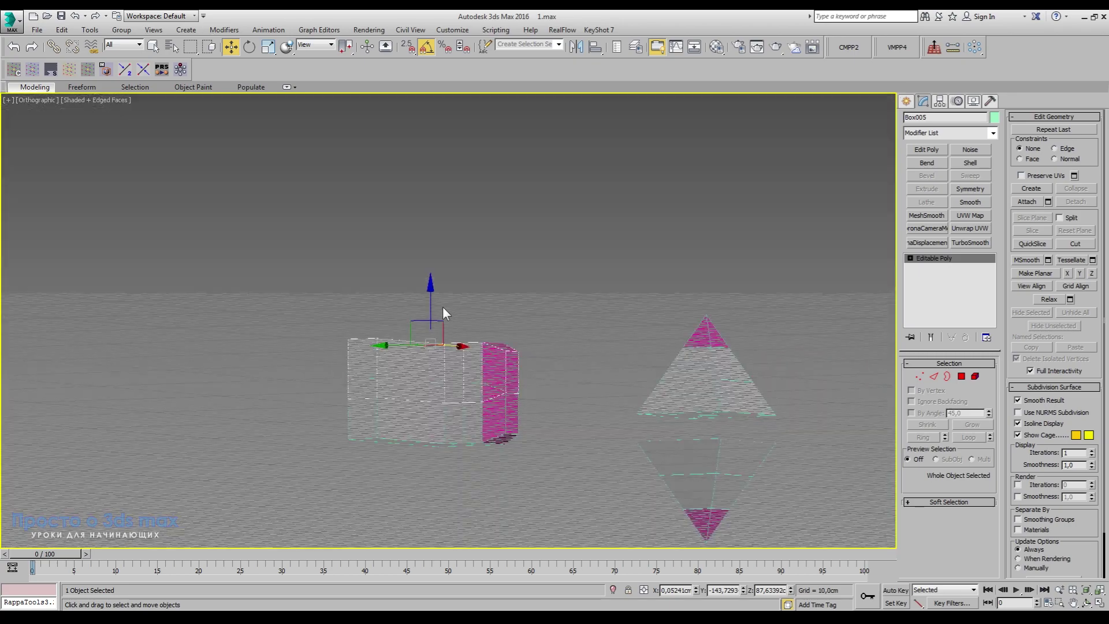
left_click_drag(443, 312, 442, 234)
mouse_move(598, 328)
middle_mouse_down("alt")
mouse_move(485, 370)
mouse_move(526, 345)
mouse_move(549, 374)
middle_mouse_up("alt")
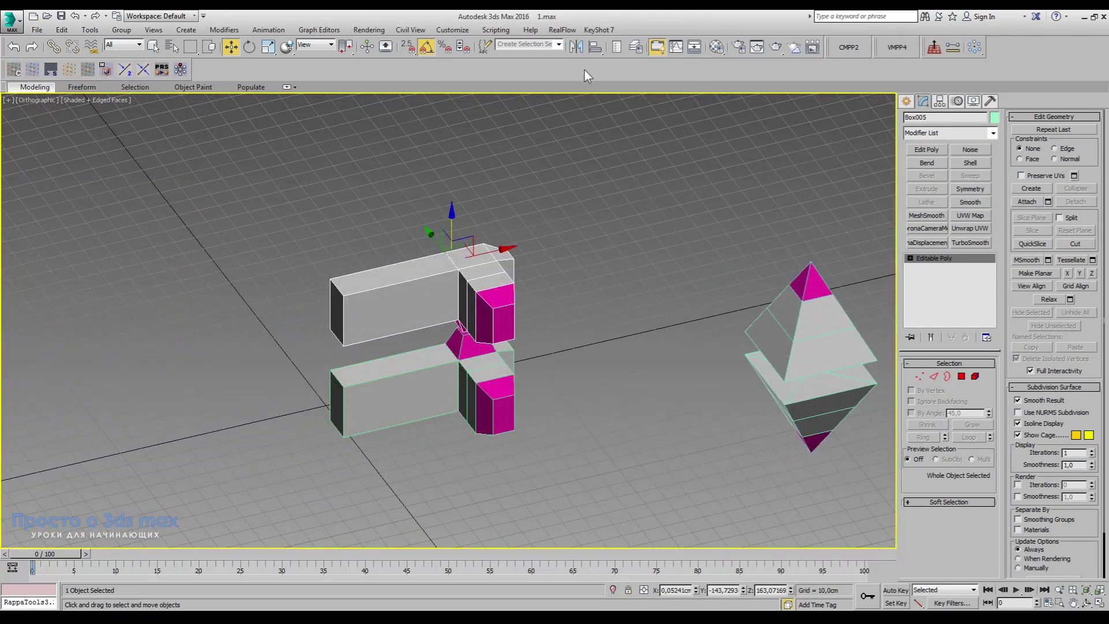
left_click(576, 47)
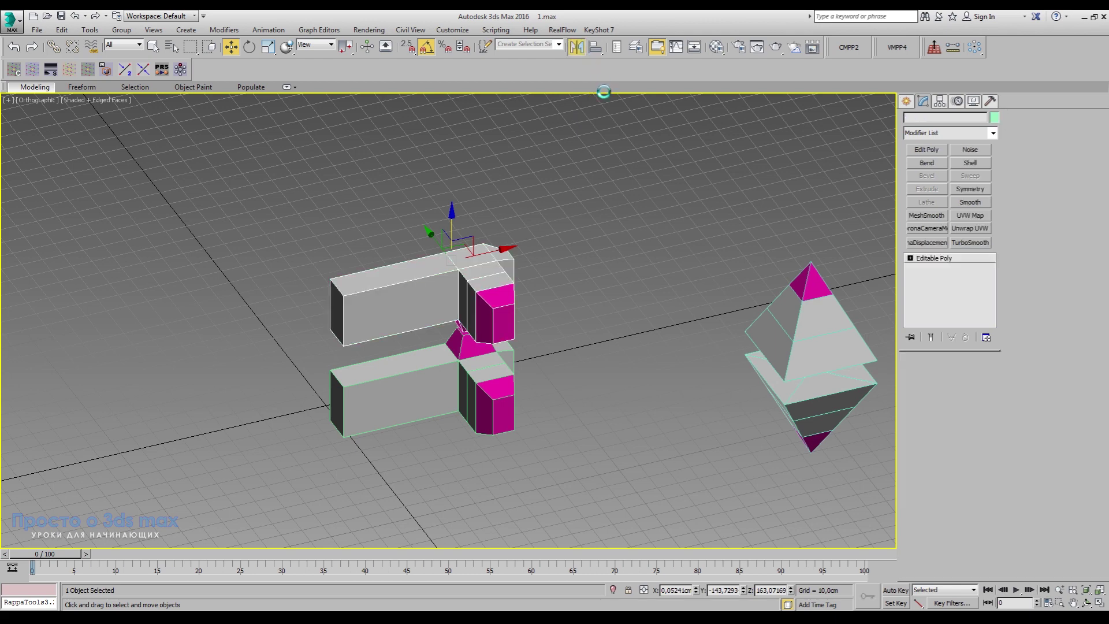
Step: Switch the Mirror dialog to Geometry mode along the Z axis
left_click_drag(571, 213, 666, 121)
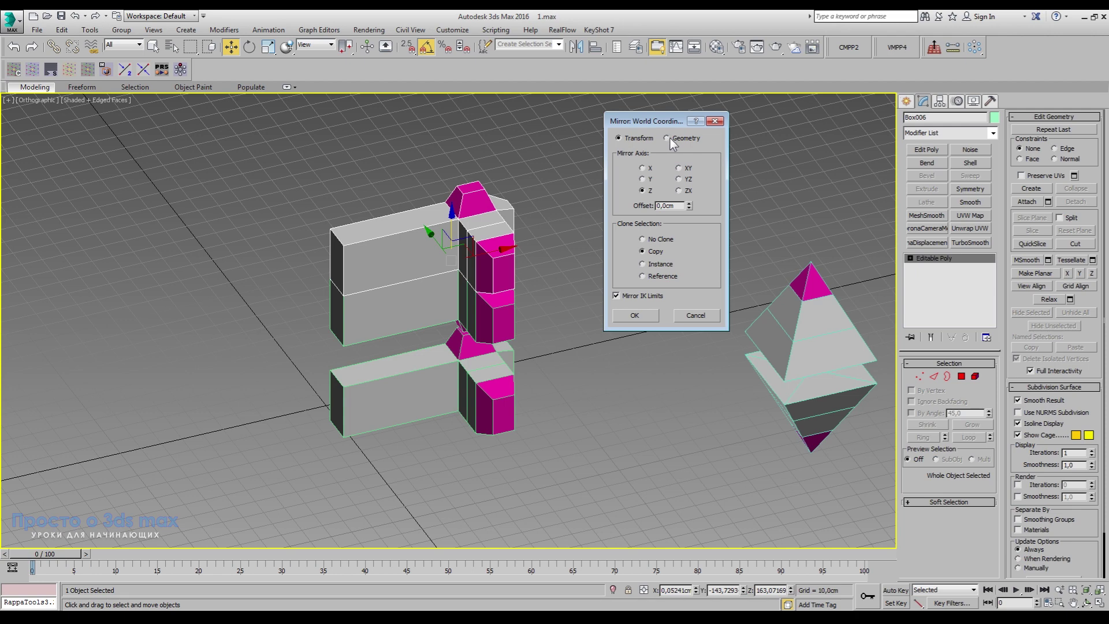
left_click(667, 138)
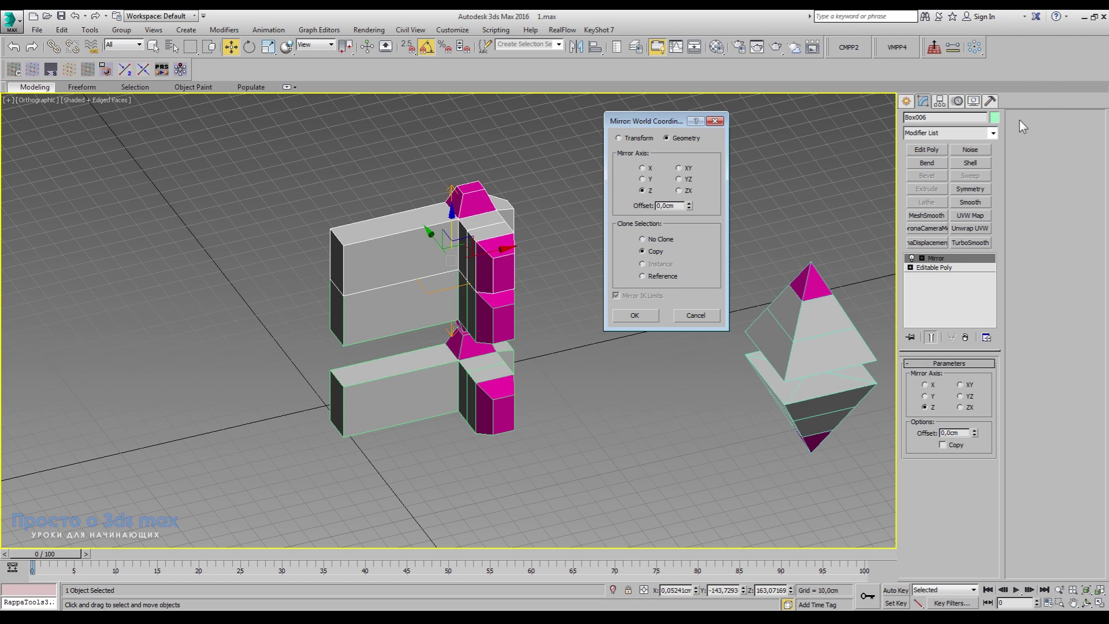
Step: Apply the geometry mirror, remove the extra Mirror modifier, and lift Box006 slightly
left_click(634, 315)
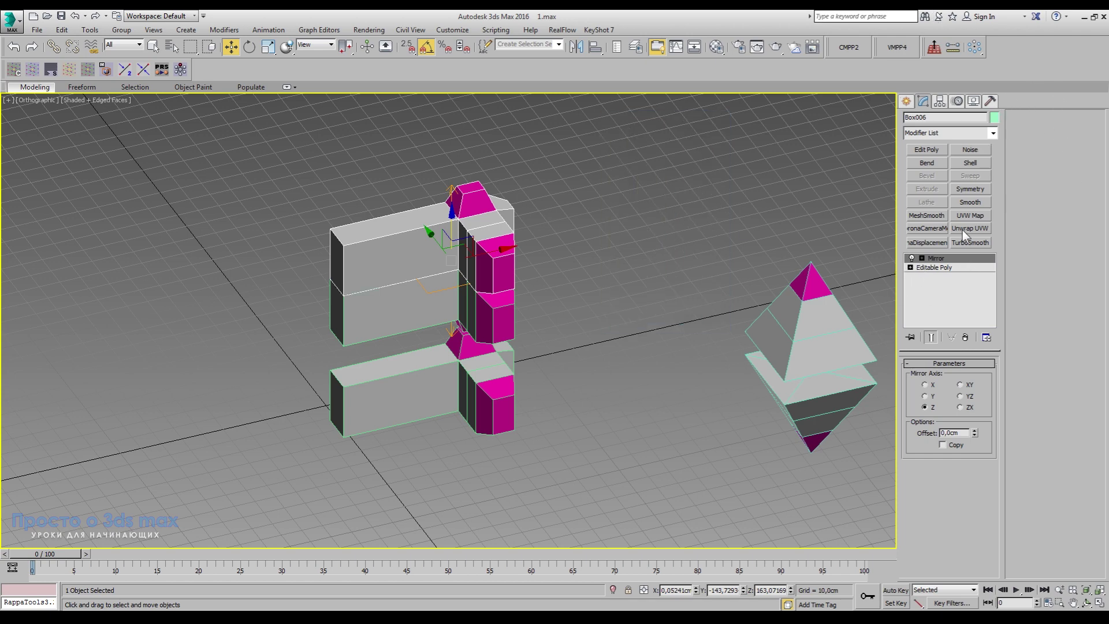
left_click(994, 135)
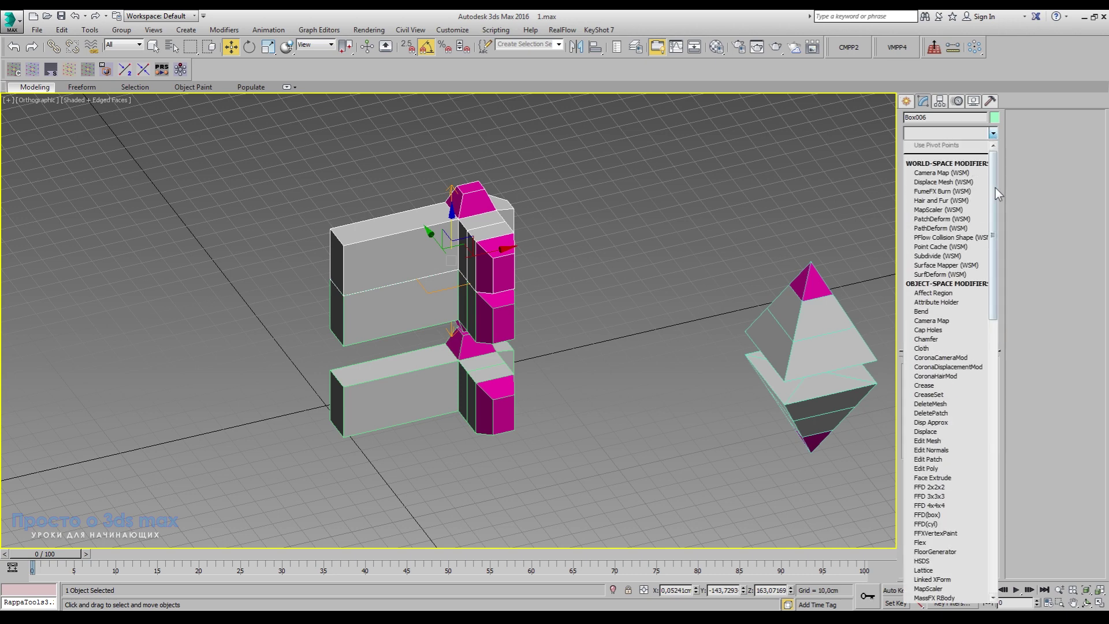
left_click_drag(996, 188, 987, 287)
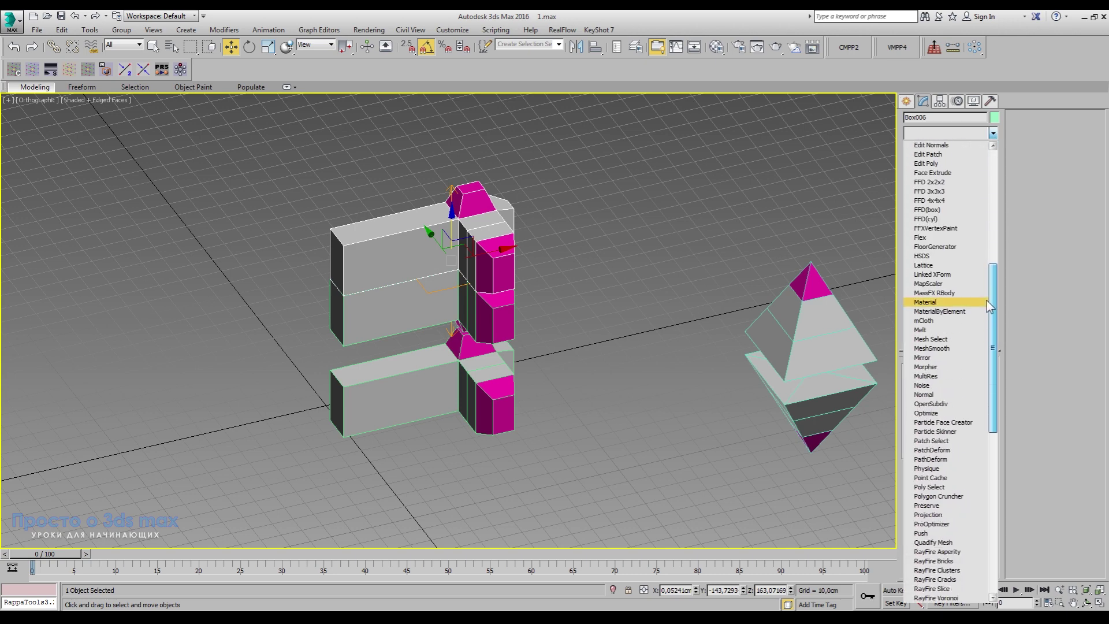
left_click(923, 357)
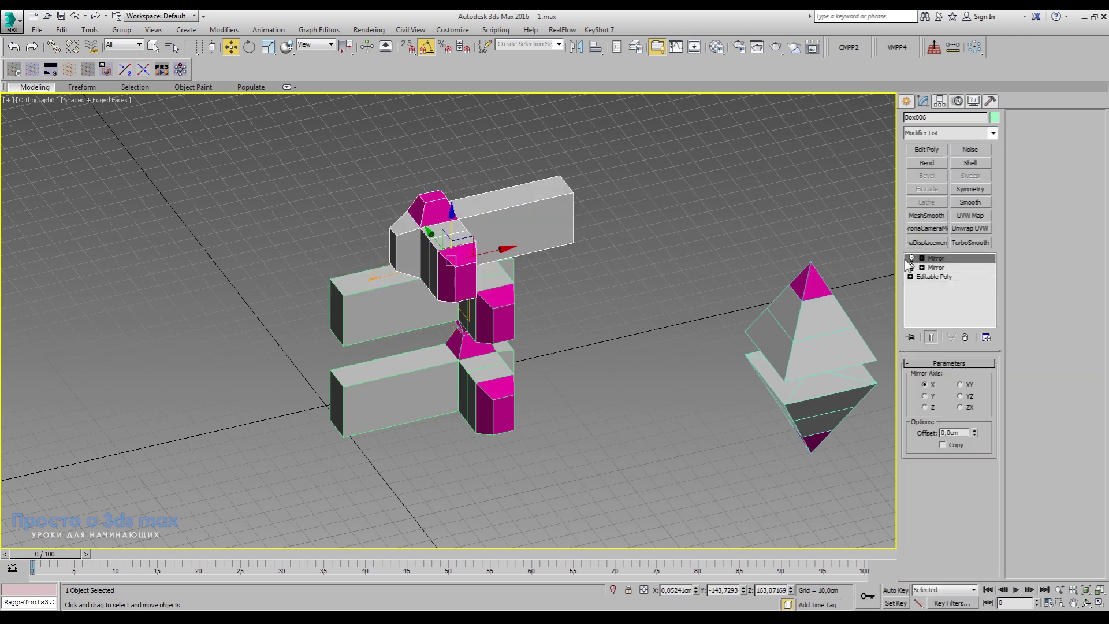
left_click(921, 267)
left_click(965, 337)
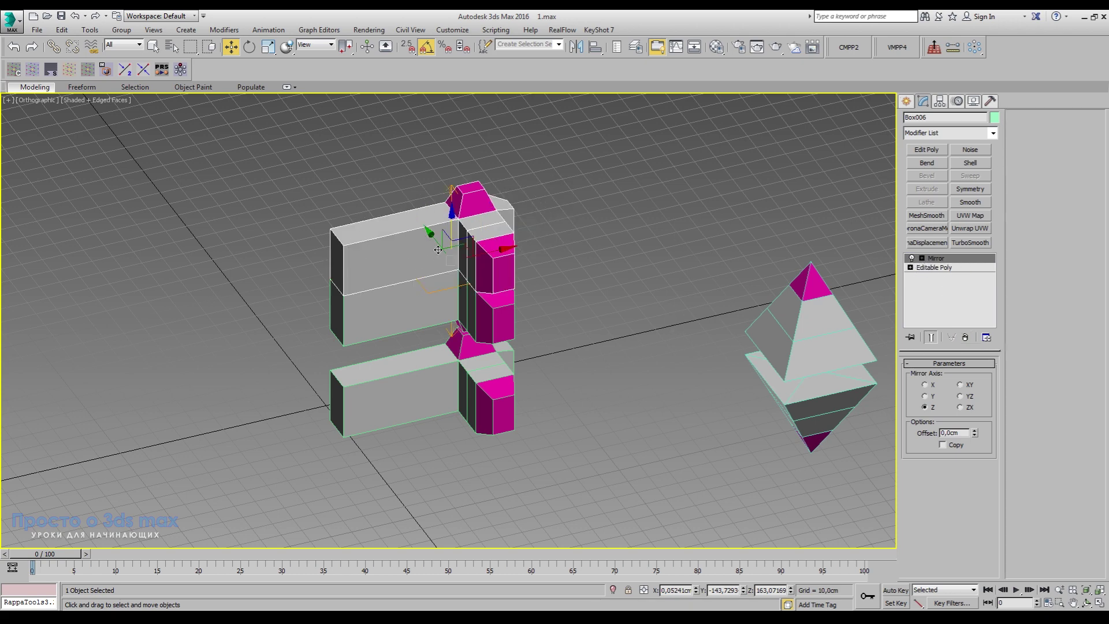
left_click_drag(452, 222, 452, 216)
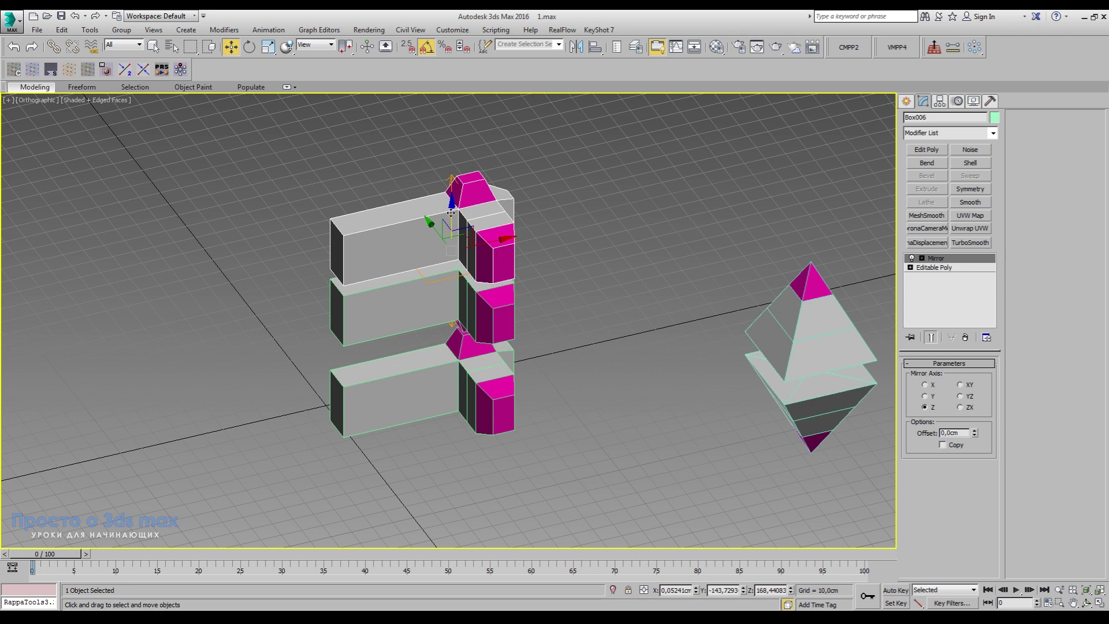
Step: Delete the raised mirrored box and the upper box
key("Delete")
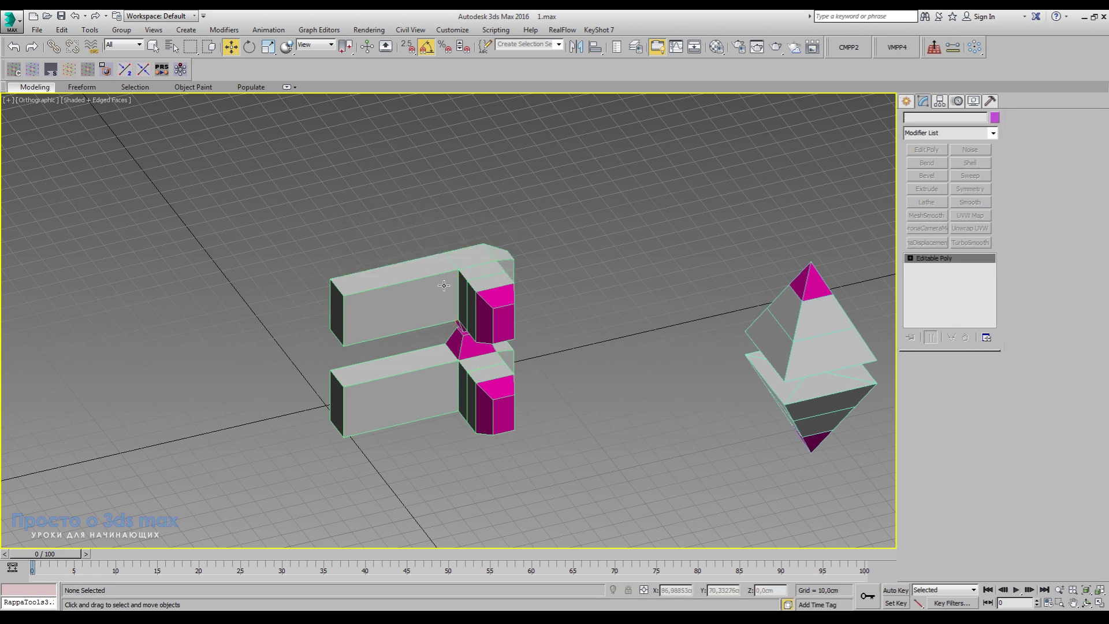
left_click(443, 285)
key("Delete")
Step: Mirror the lower box's transform as a copy offset upward about 37 cm
left_click(450, 357)
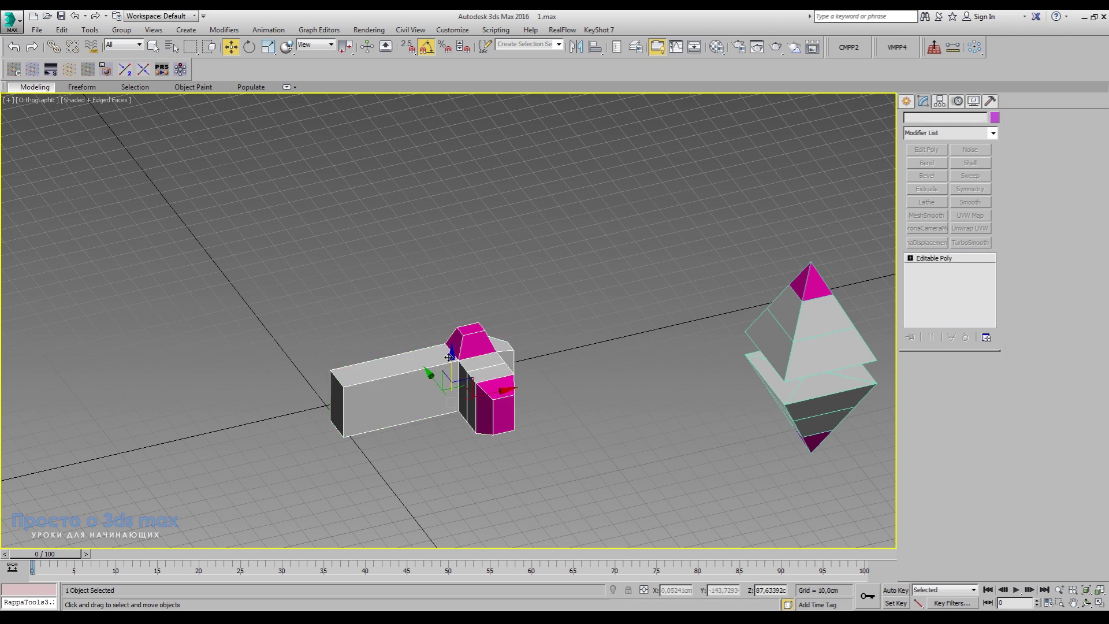
left_click(576, 47)
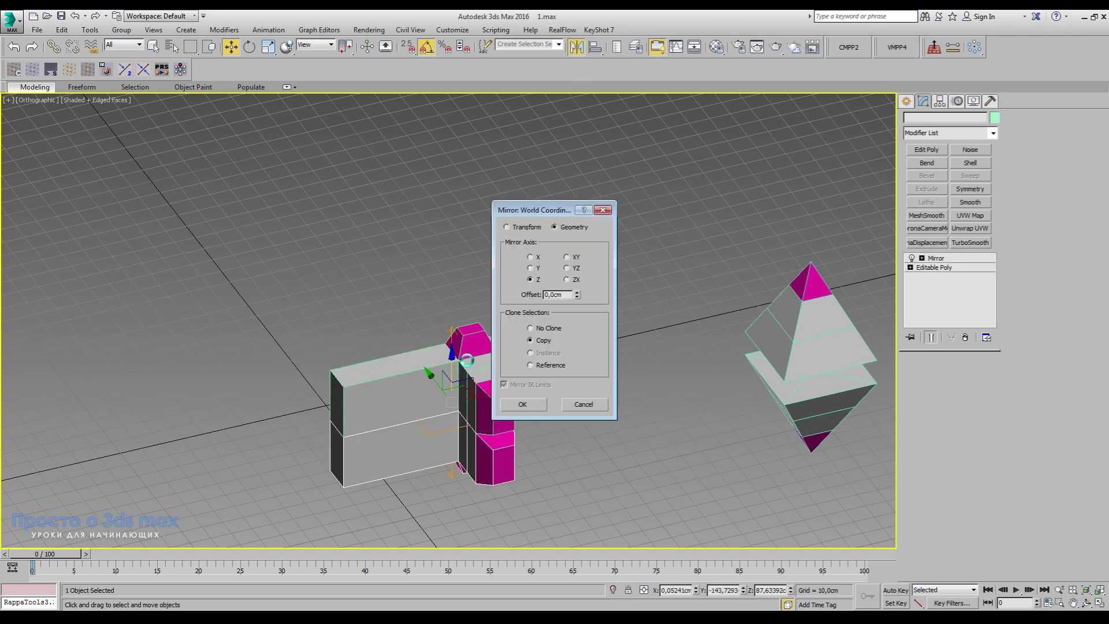
left_click(506, 227)
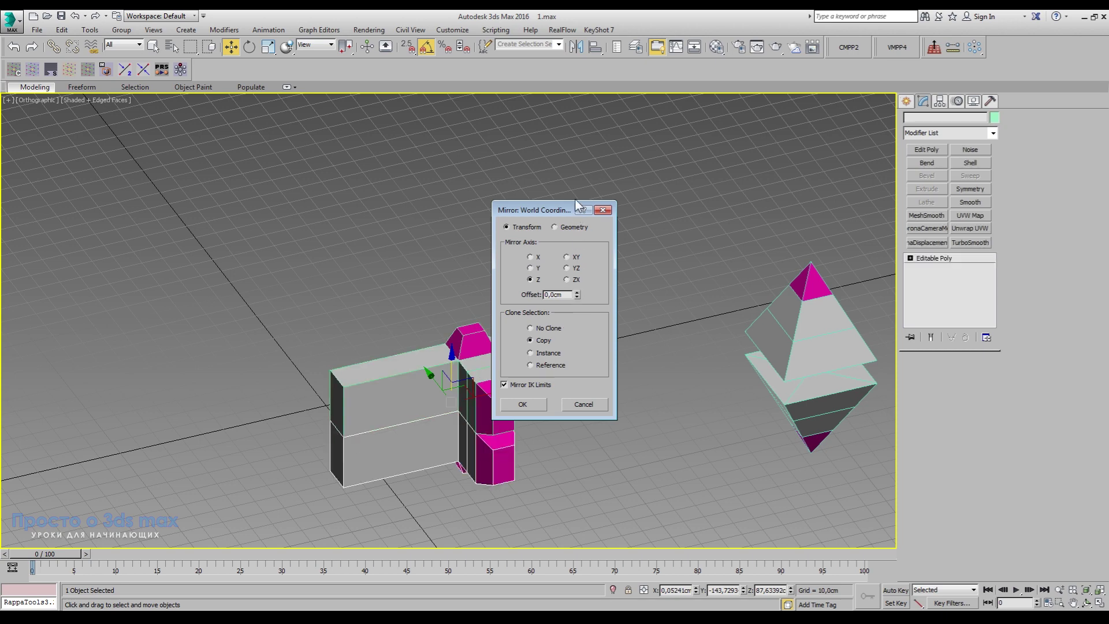
mouse_move(577, 296)
left_mouse_down()
mouse_move(539, 449)
mouse_move(519, 416)
left_mouse_up()
left_click(520, 403)
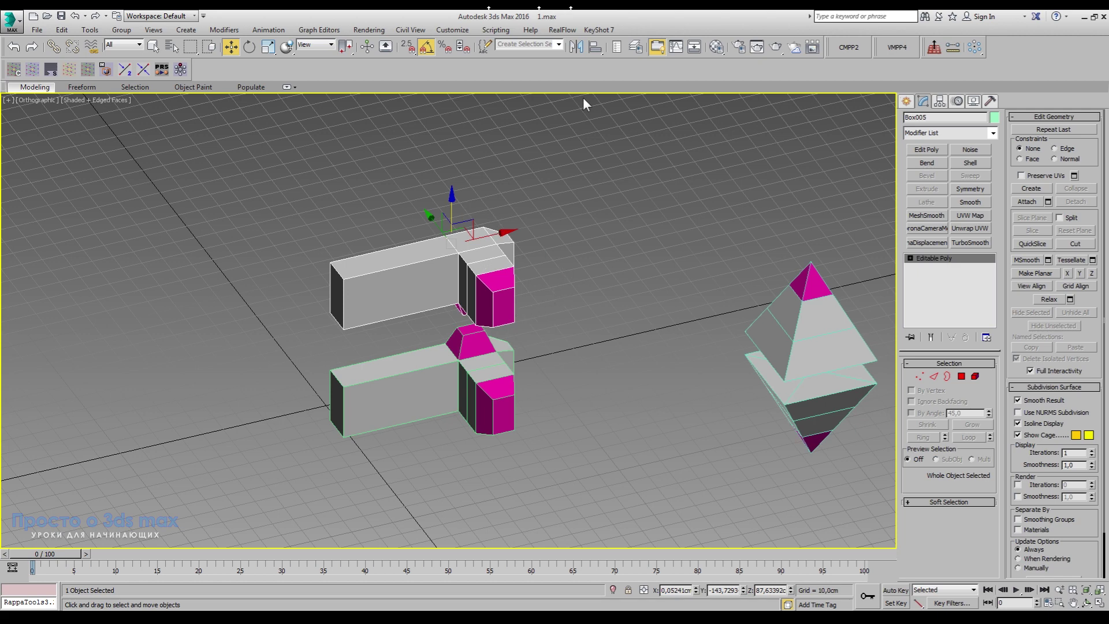
Step: Flip the upper box in place with No Clone, then reselect the lower box
left_click(575, 48)
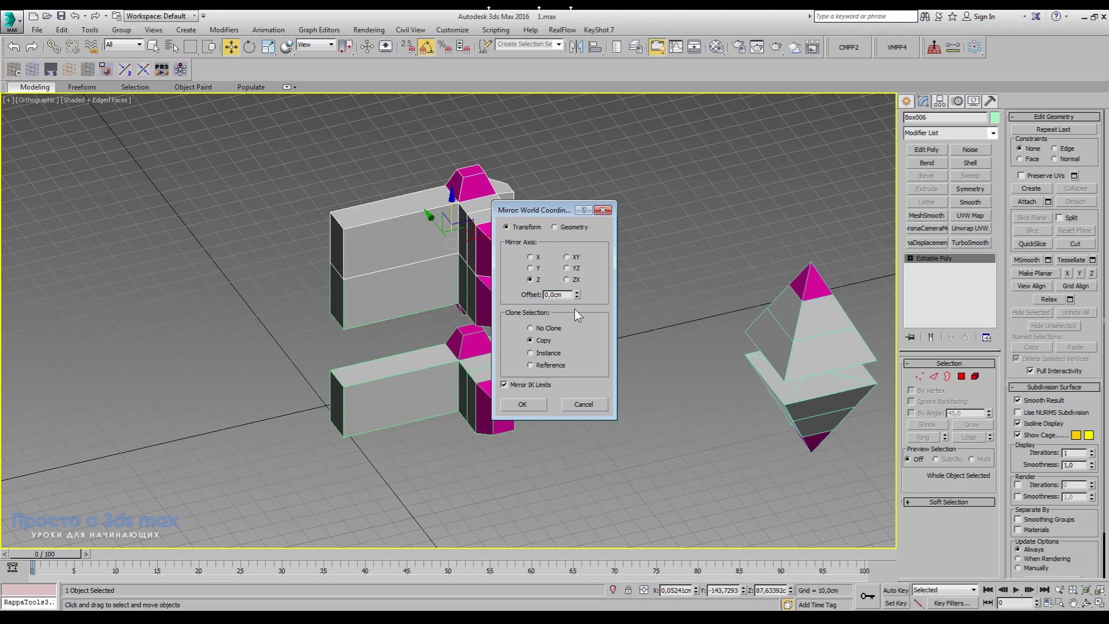
left_click(530, 328)
left_click(522, 404)
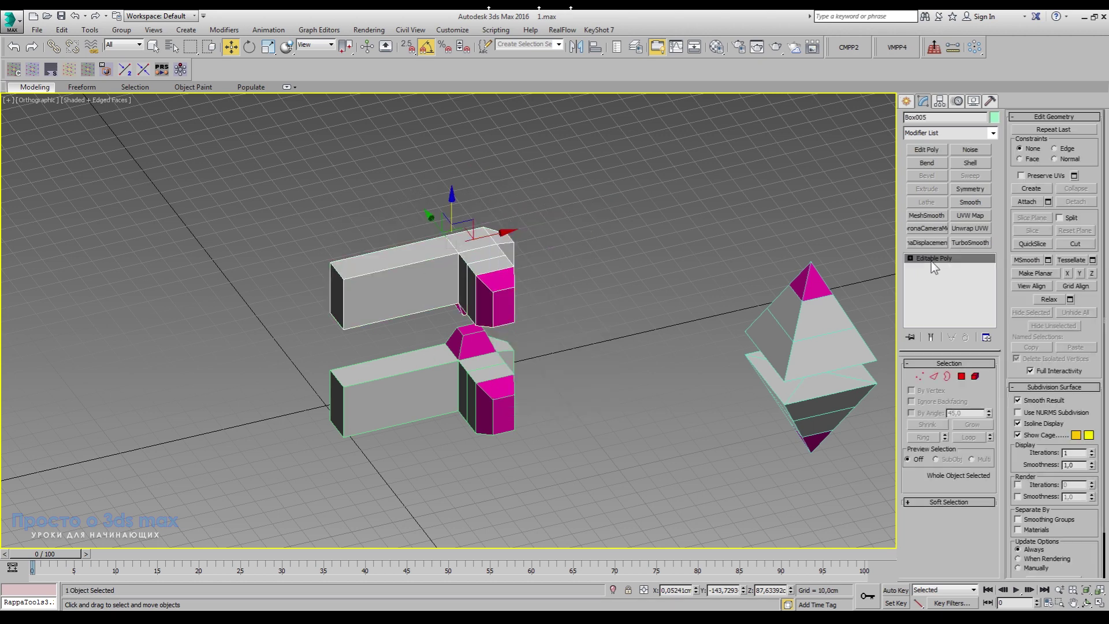
left_click(456, 357)
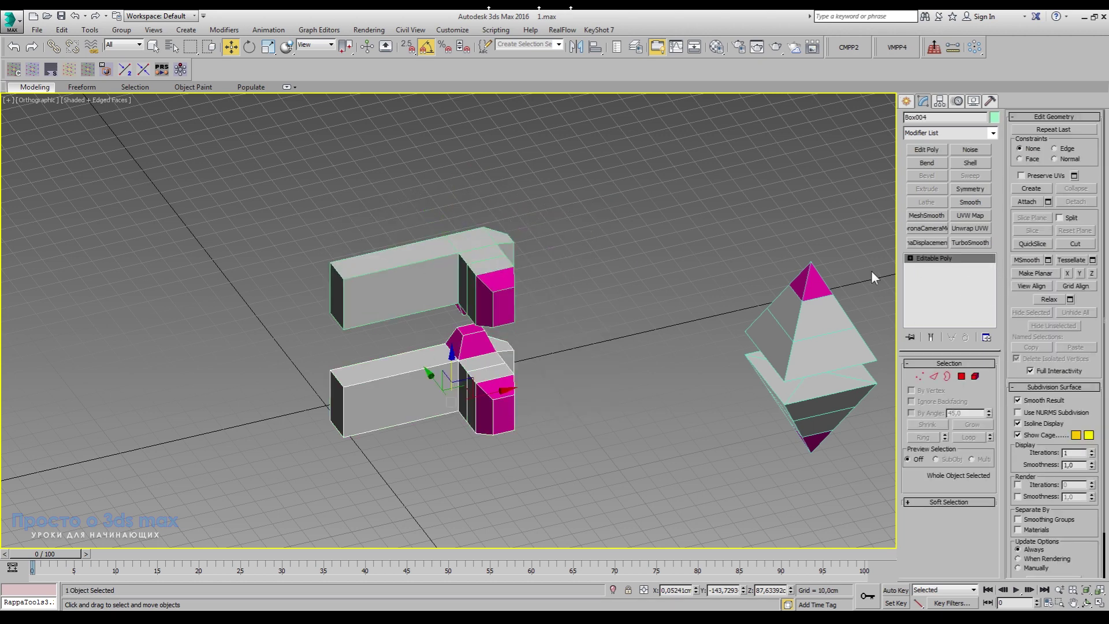
Step: Add a Mirror modifier with Copy and about -33,4cm X offset, then select Mirror Center
left_click(992, 133)
left_click_drag(996, 170, 993, 296)
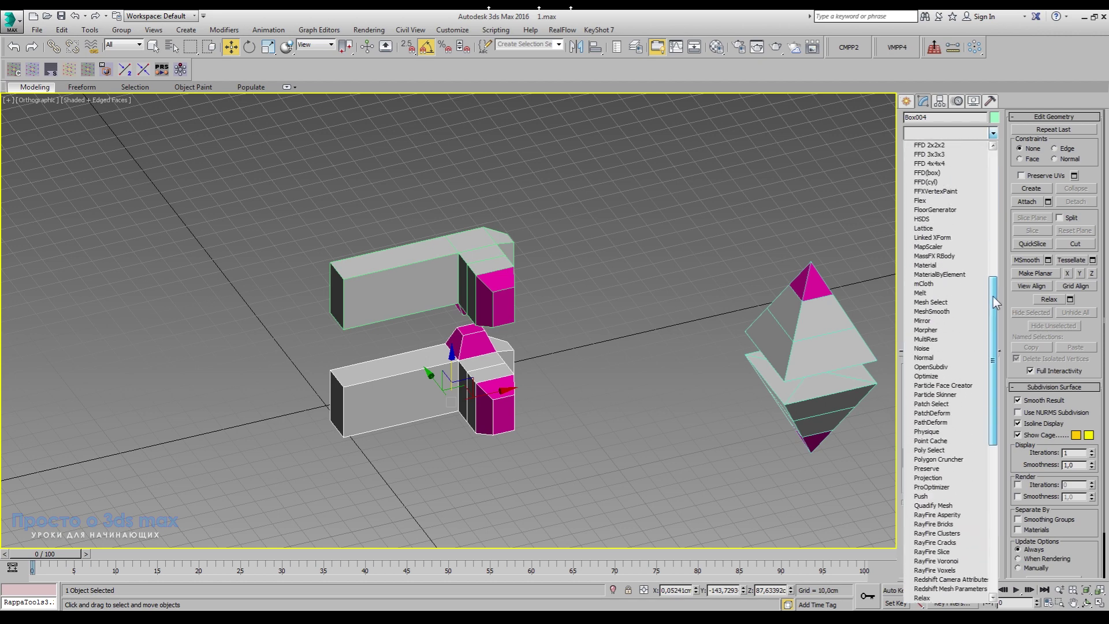
left_click(945, 321)
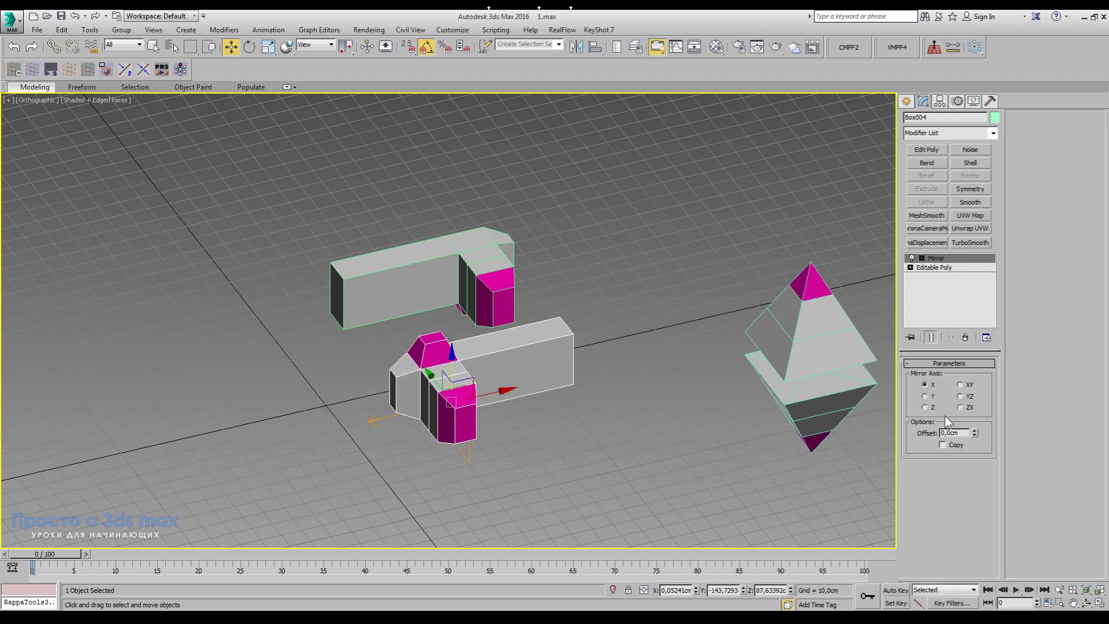
left_click(943, 445)
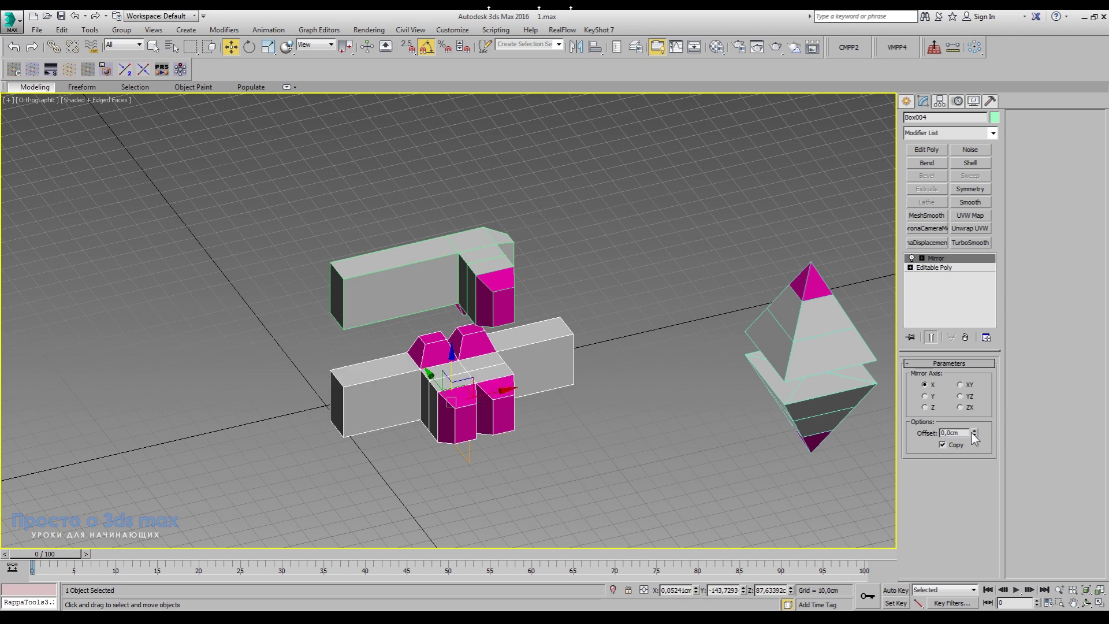
mouse_move(973, 431)
left_mouse_down()
mouse_move(684, 500)
mouse_move(695, 469)
left_mouse_up()
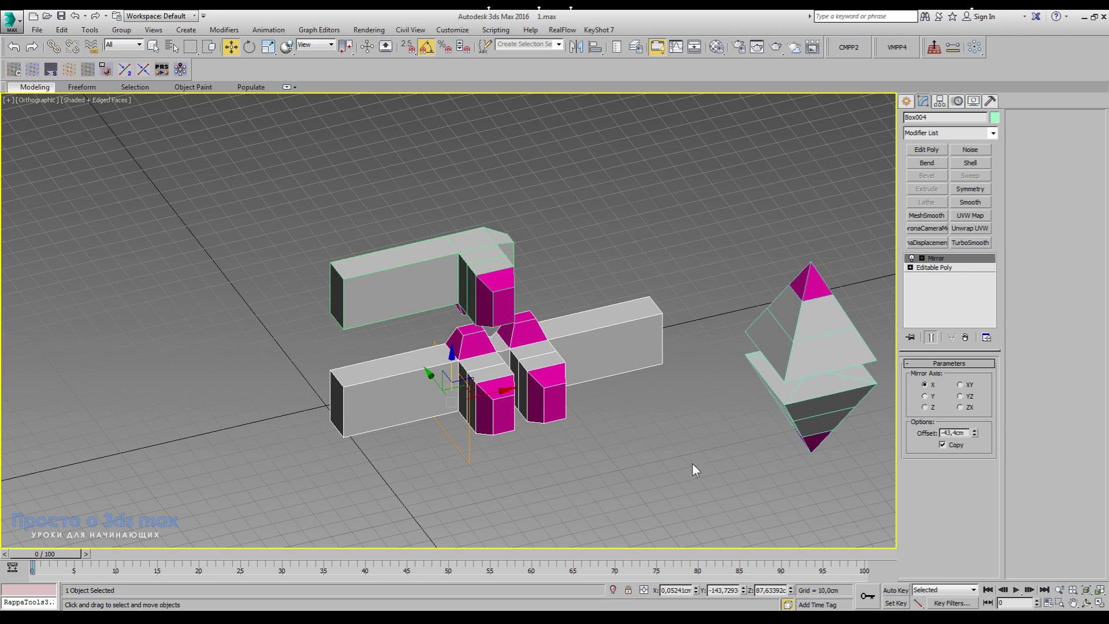
left_click(921, 258)
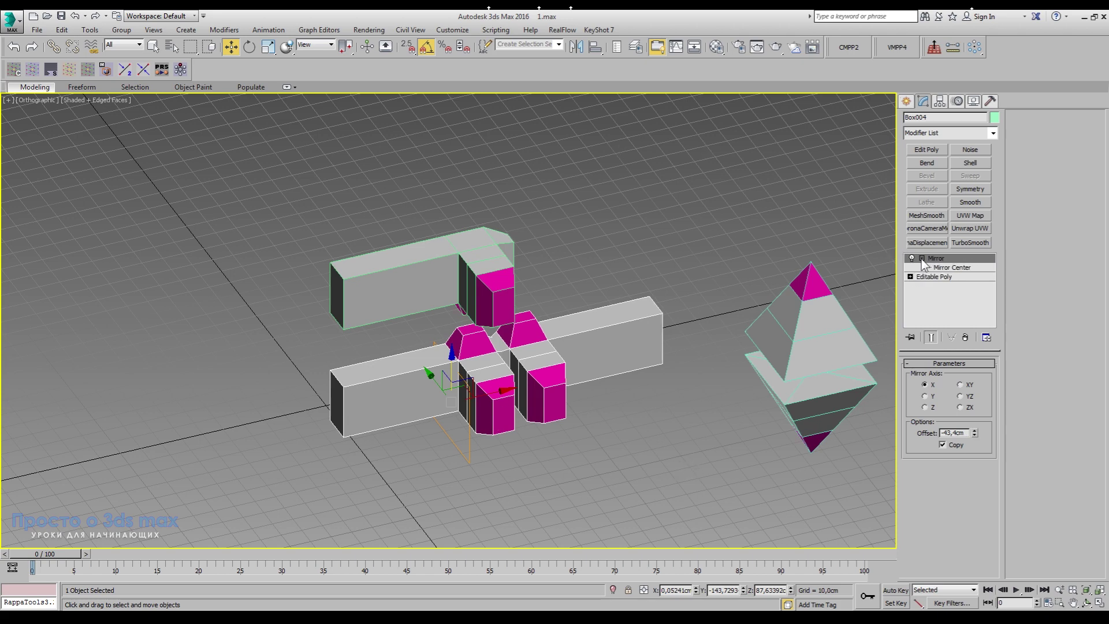
left_click(952, 268)
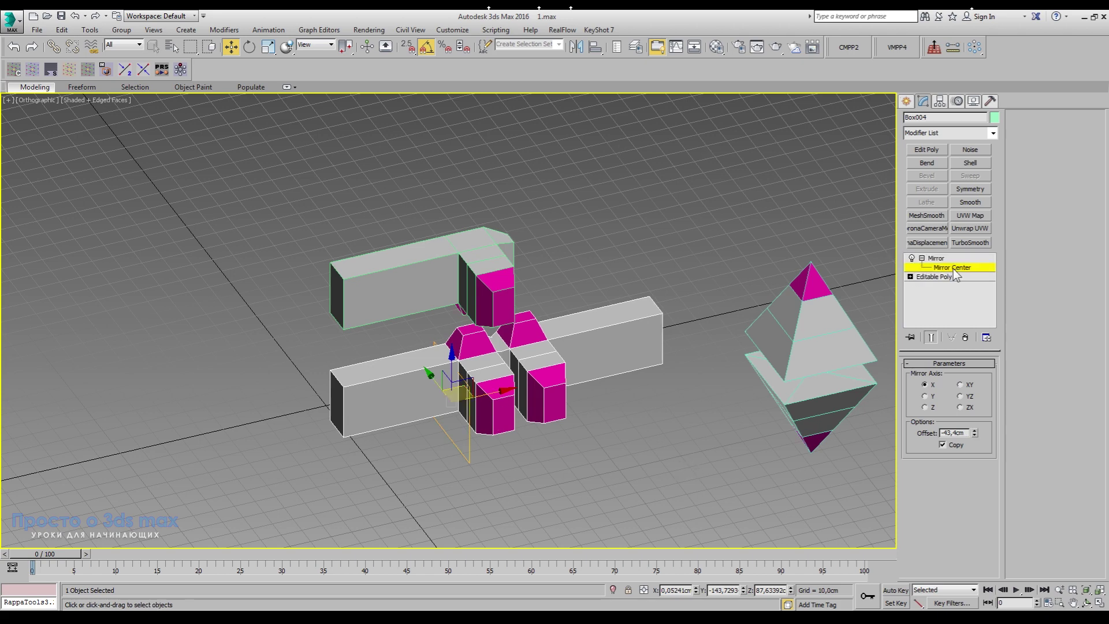
Step: Rotate the Mirror Center about Z to angle the copy, trying scale and orbiting to check
key("e")
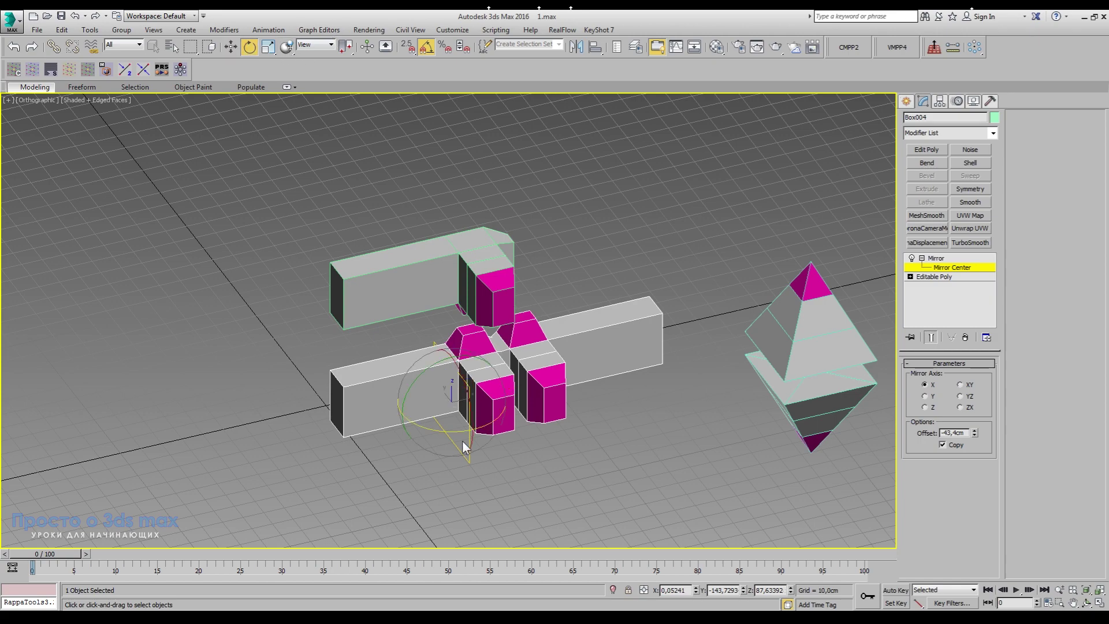
left_click_drag(436, 431, 659, 408)
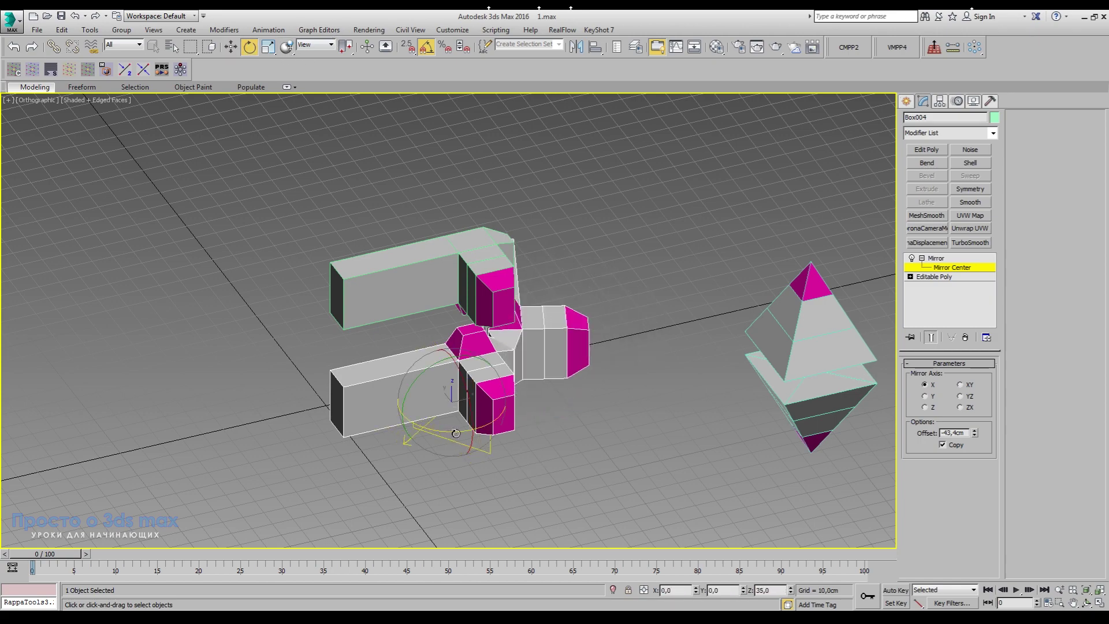
middle_click_drag(659, 404, 430, 443, "alt")
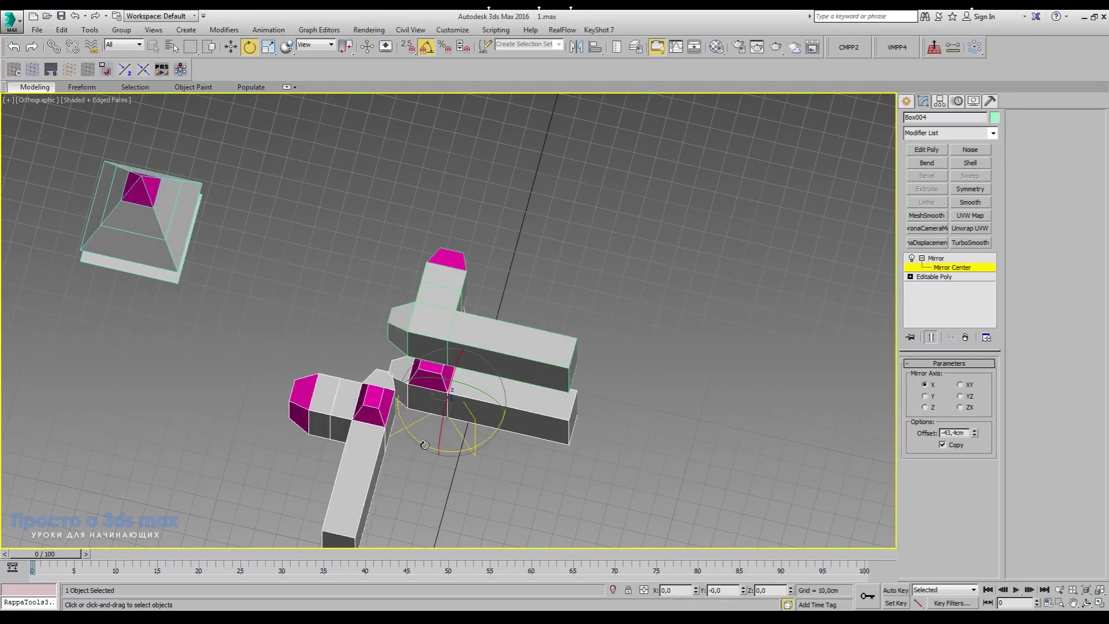
middle_click_drag(429, 443, 498, 289, "alt")
mouse_move(498, 289)
left_mouse_down()
mouse_move(504, 320)
mouse_move(490, 332)
left_mouse_up()
mouse_move(490, 331)
middle_mouse_down("alt")
mouse_move(655, 310)
mouse_move(695, 318)
mouse_move(538, 290)
middle_mouse_up("alt")
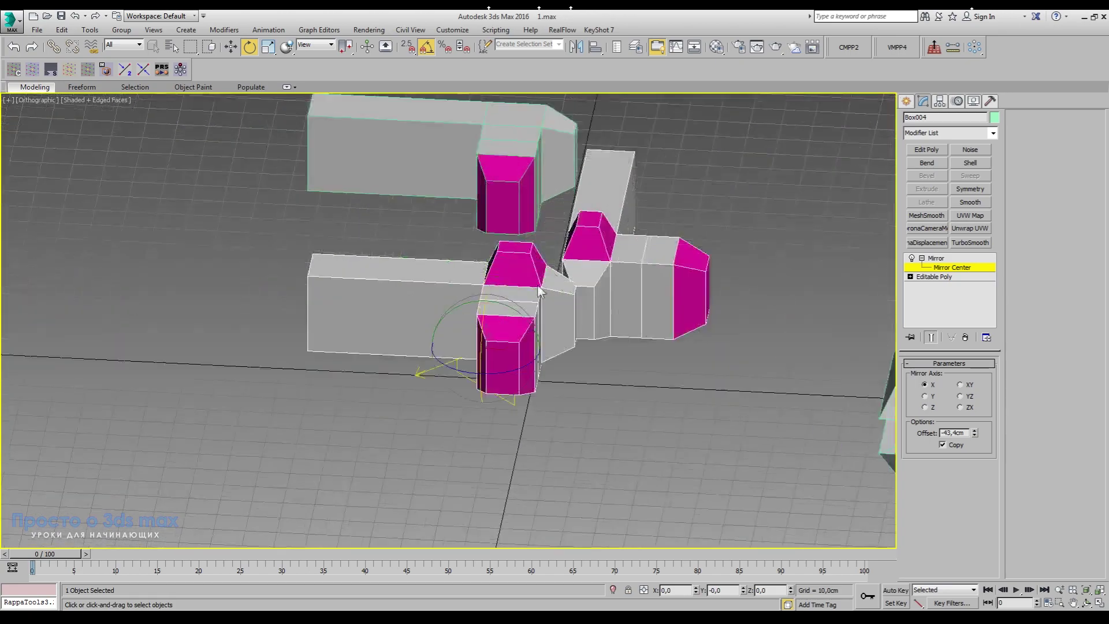
left_click(271, 51)
mouse_move(494, 350)
left_mouse_down()
mouse_move(515, 454)
mouse_move(540, 216)
mouse_move(542, 374)
mouse_move(548, 347)
left_mouse_up()
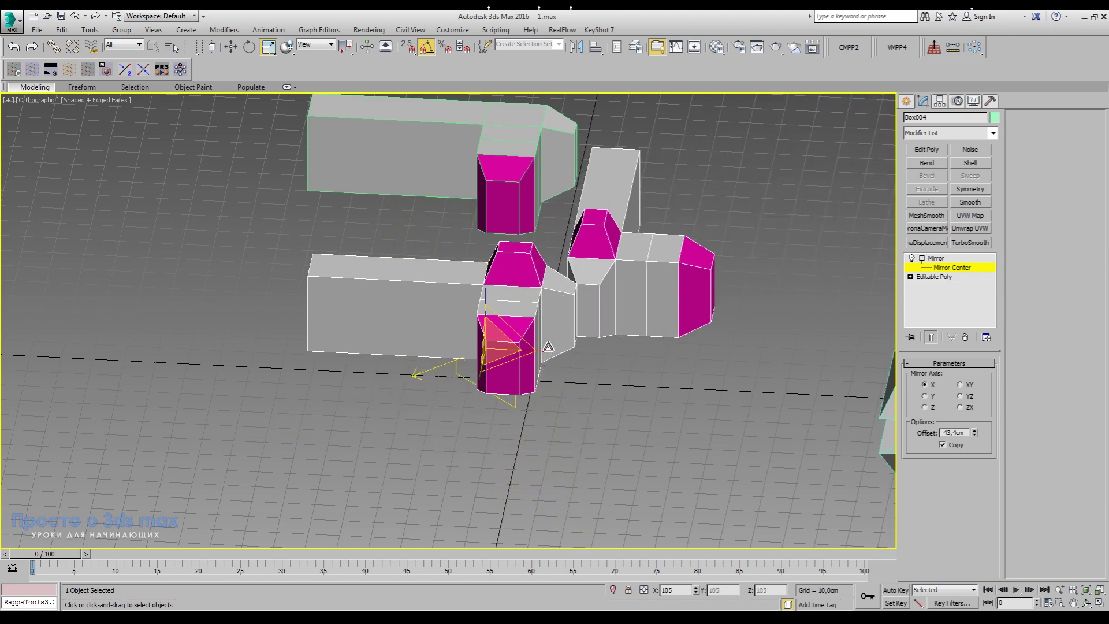
middle_click_drag(587, 376, 530, 406, "alt")
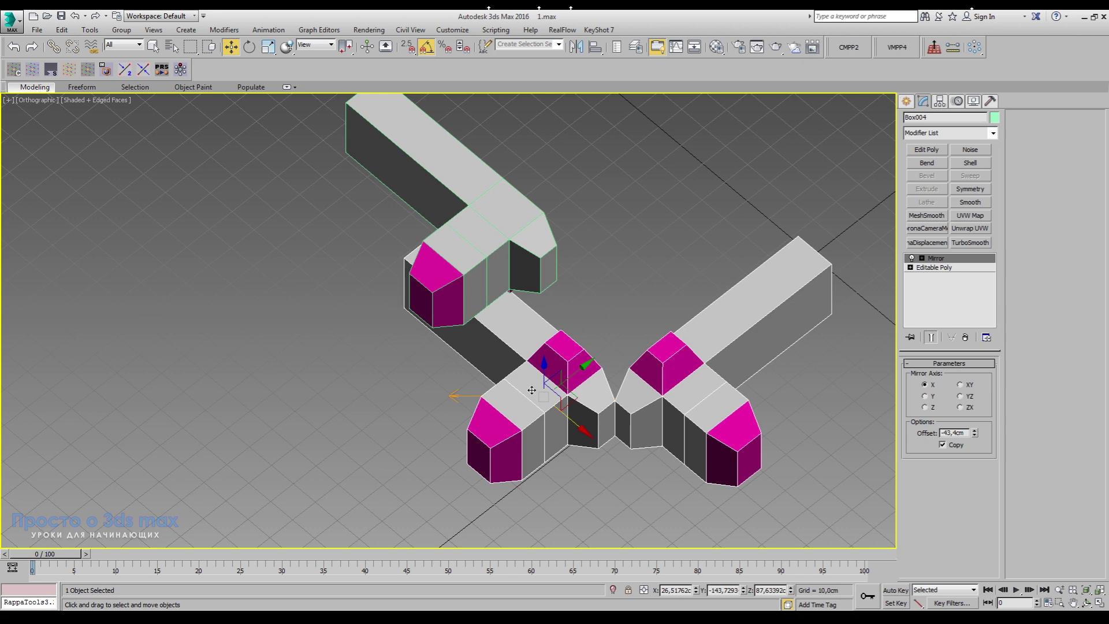
Step: Undo the last change, then make a Z-mirrored copy of the upper box offset 34,92cm
key("ctrl+z")
key("ctrl+z")
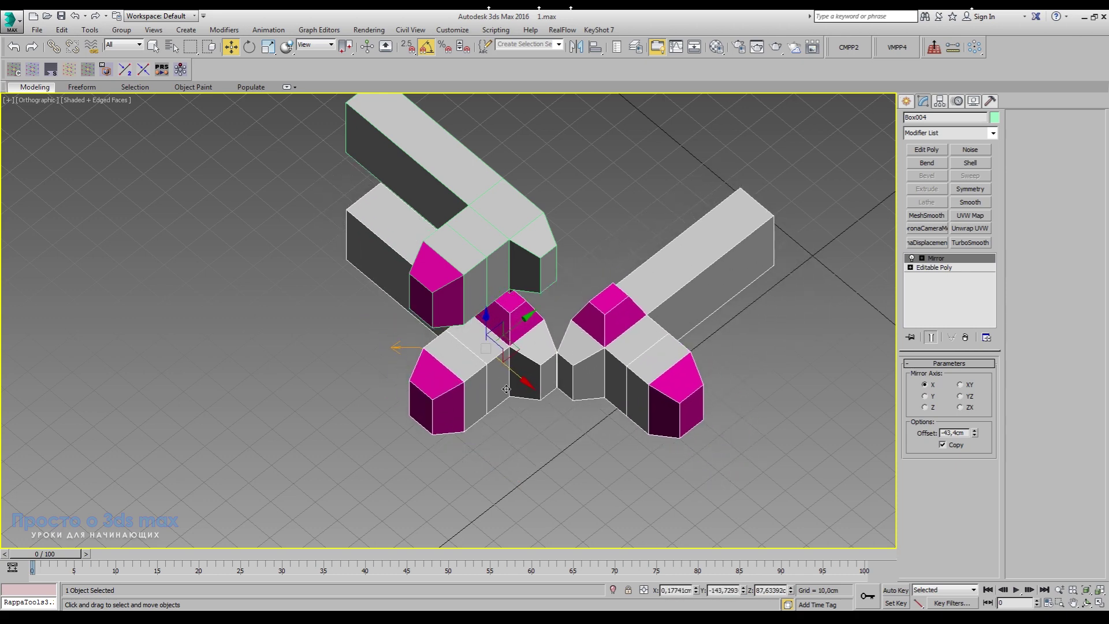
left_click(506, 389)
left_click(578, 48)
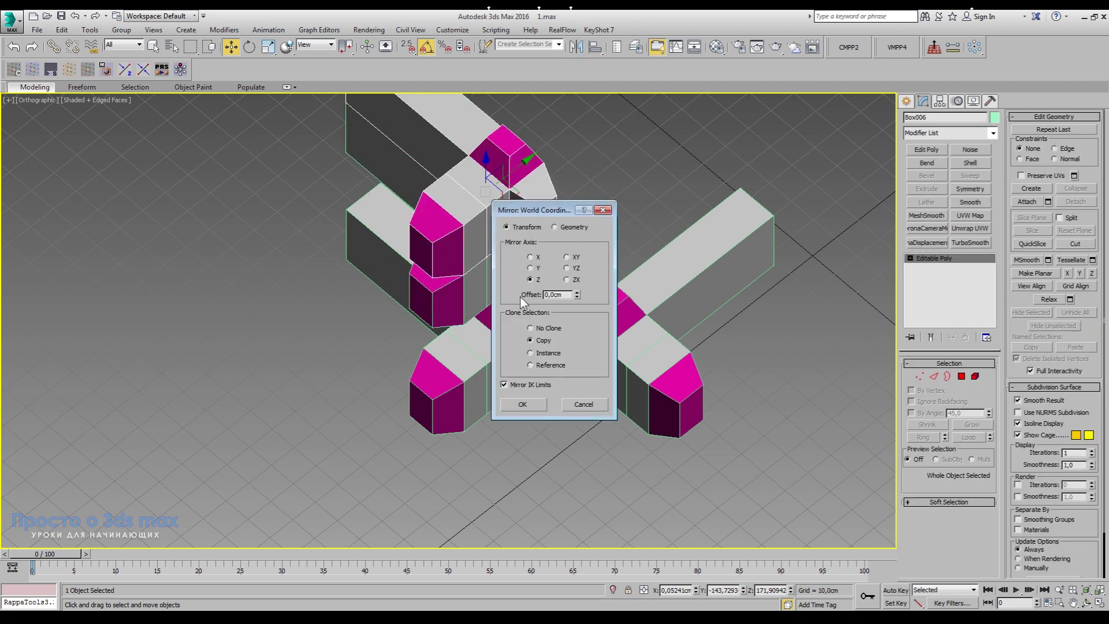
left_click_drag(577, 295, 542, 263)
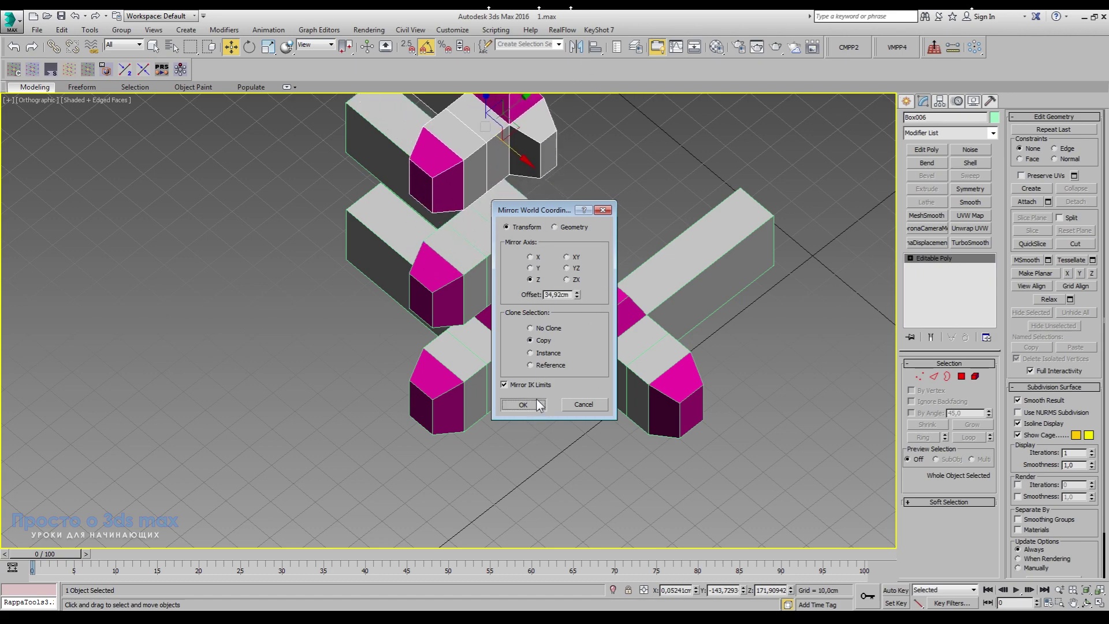
left_click(523, 404)
middle_click_drag(537, 442, 509, 368, "alt")
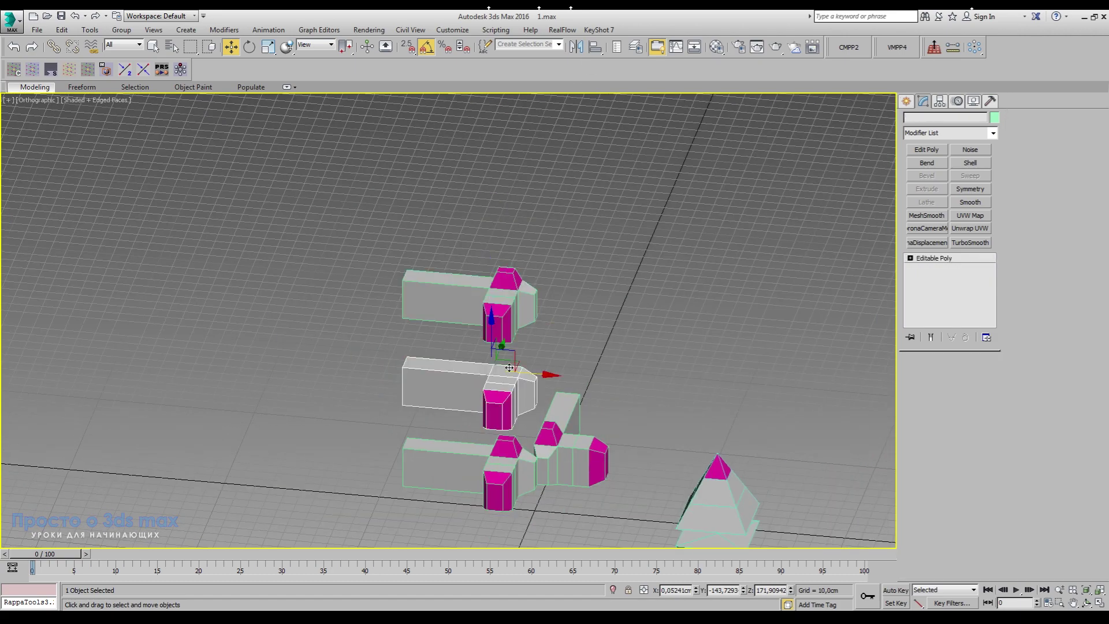
left_click_drag(527, 373, 519, 361)
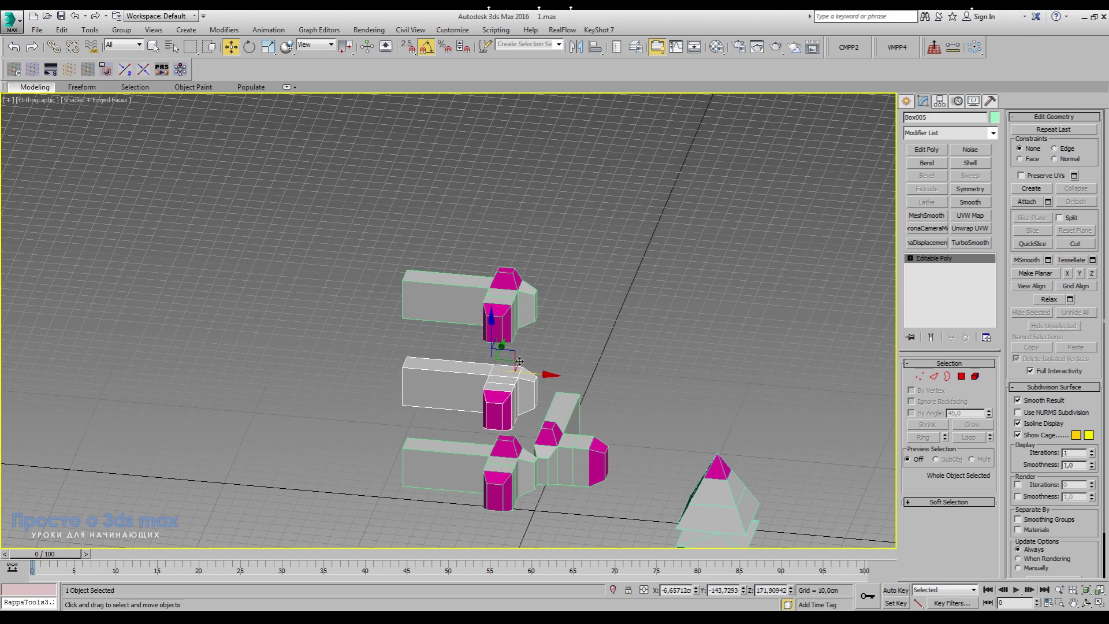
left_click(526, 321)
left_click(598, 468)
middle_click_drag(652, 499, 605, 452)
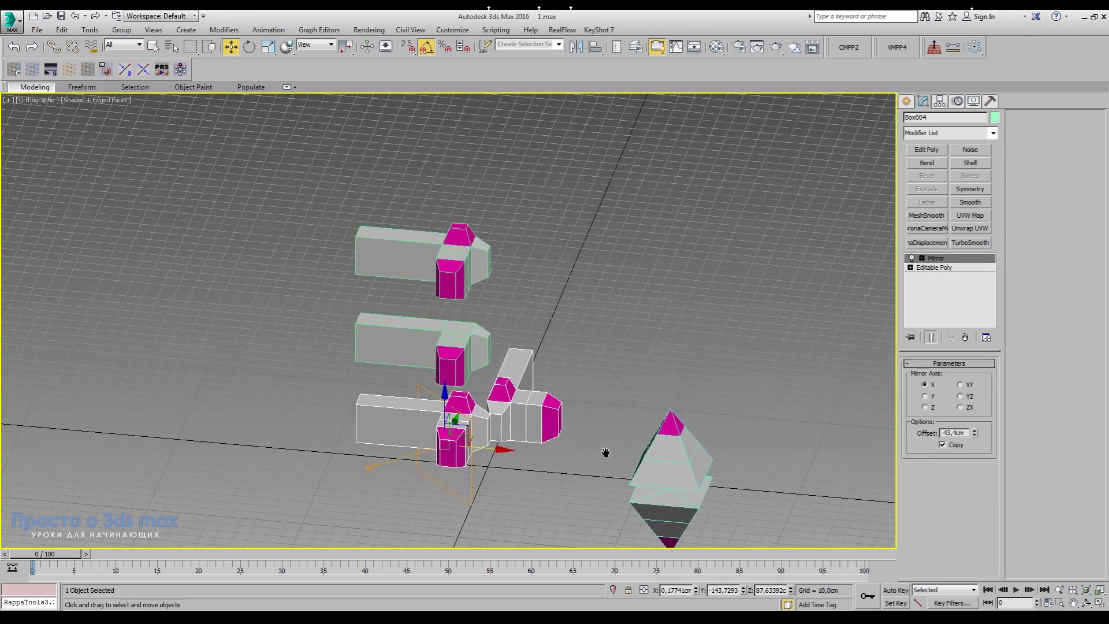
scroll(575, 424, "up", 4)
scroll(575, 424, "down", 2)
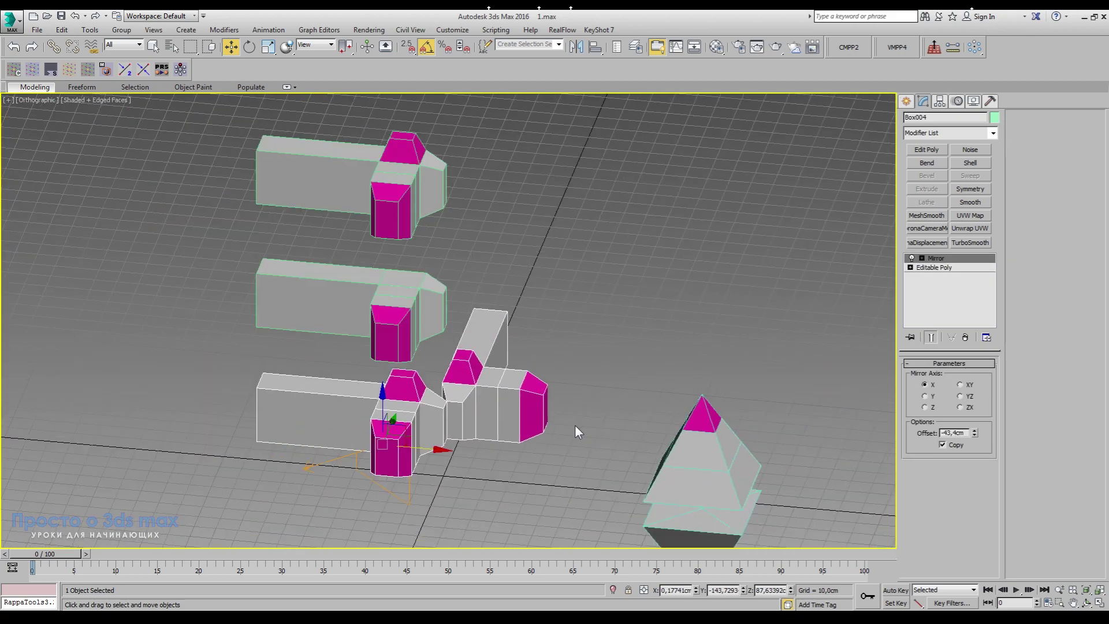